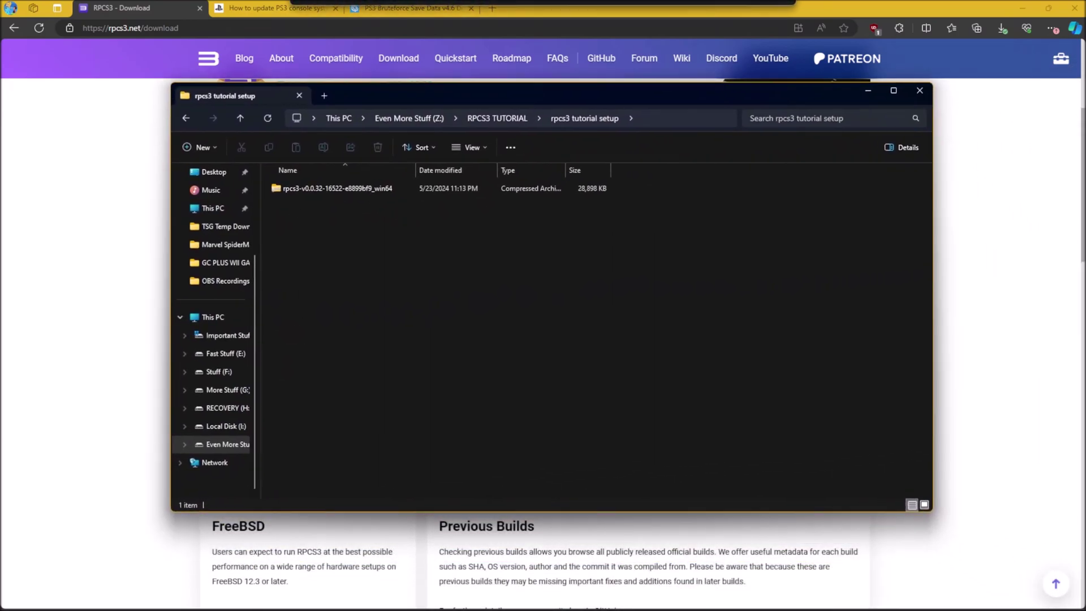
# Extract the rpcs3 .7z archive into the current folder with 7-Zip Extract Here
pyautogui.rightClick(566, 190)
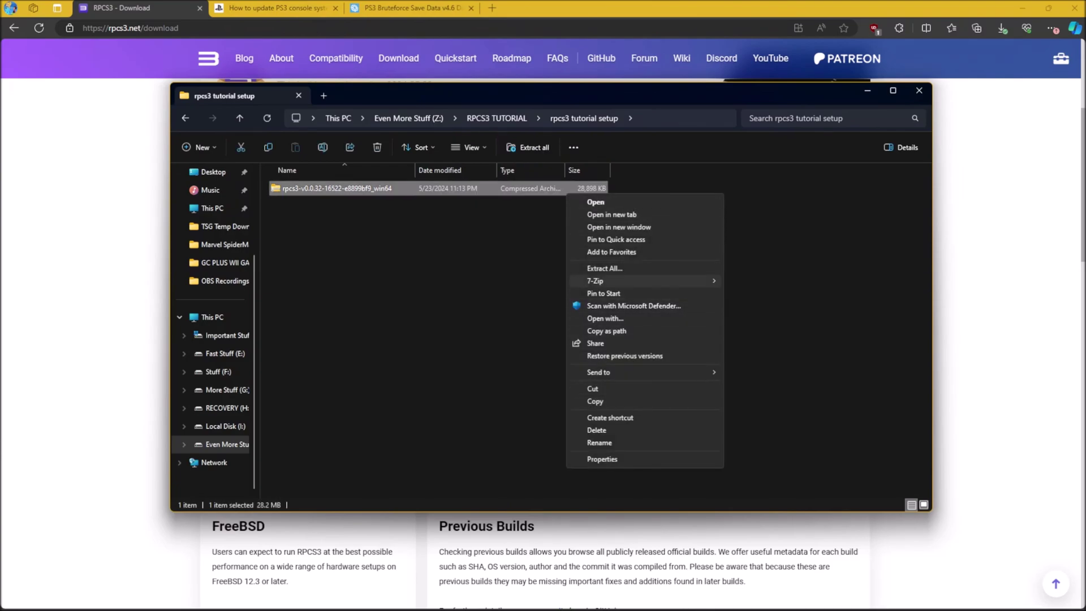
pyautogui.moveTo(651, 281)
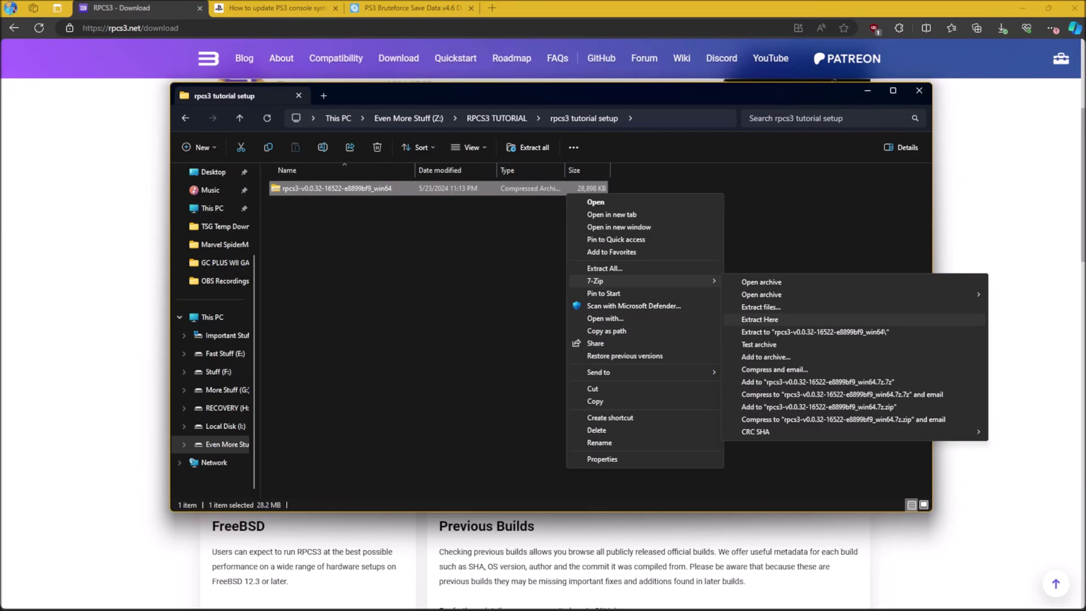
pyautogui.click(759, 319)
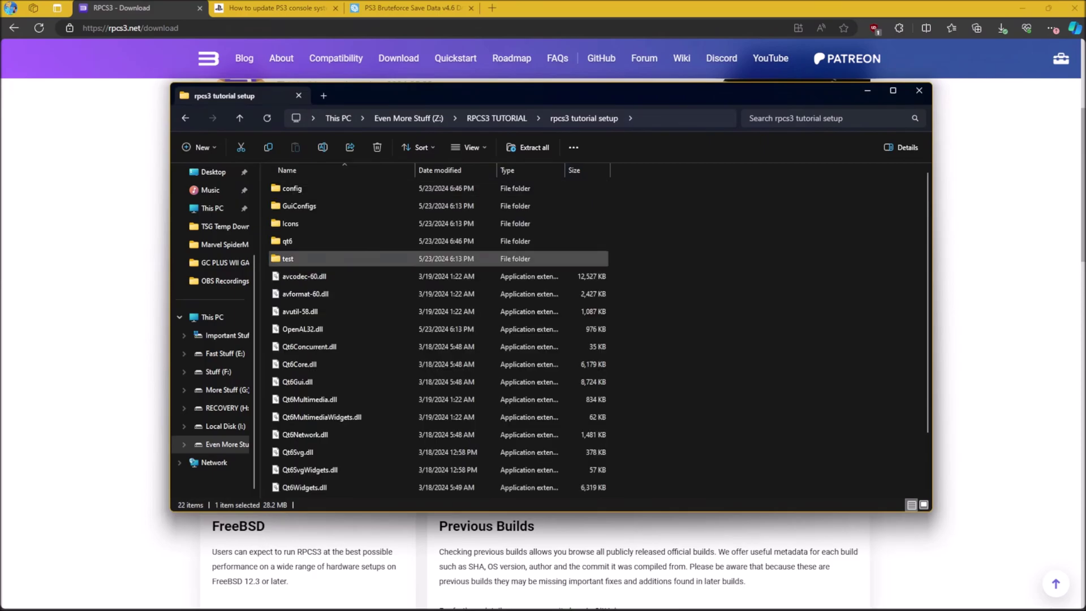
# Select the rpcs3 application file among the extracted files
pyautogui.scroll(-2, 439, 339)
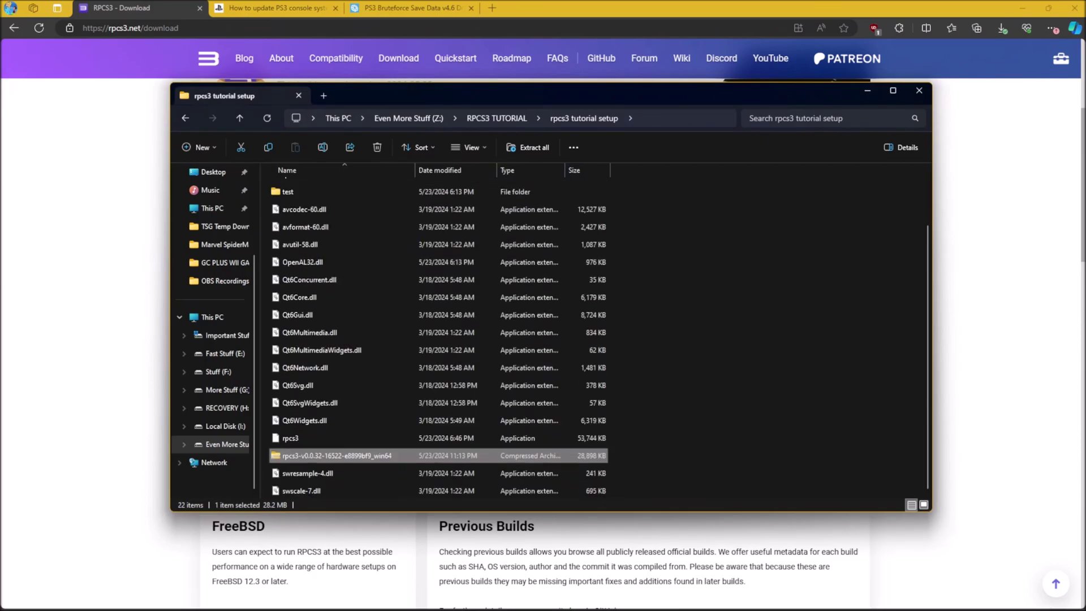
pyautogui.scroll(2, 439, 339)
pyautogui.scroll(-2, 396, 362)
pyautogui.click(339, 438)
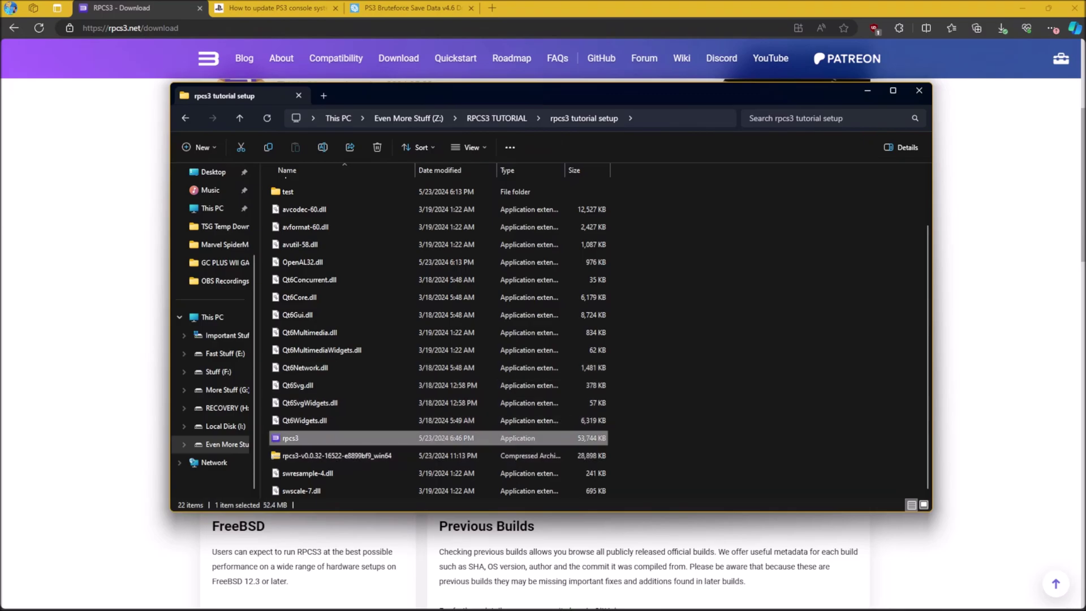
# Launch rpcs3.exe and continue past the welcome dialog to the empty game list
pyautogui.doubleClick(339, 438)
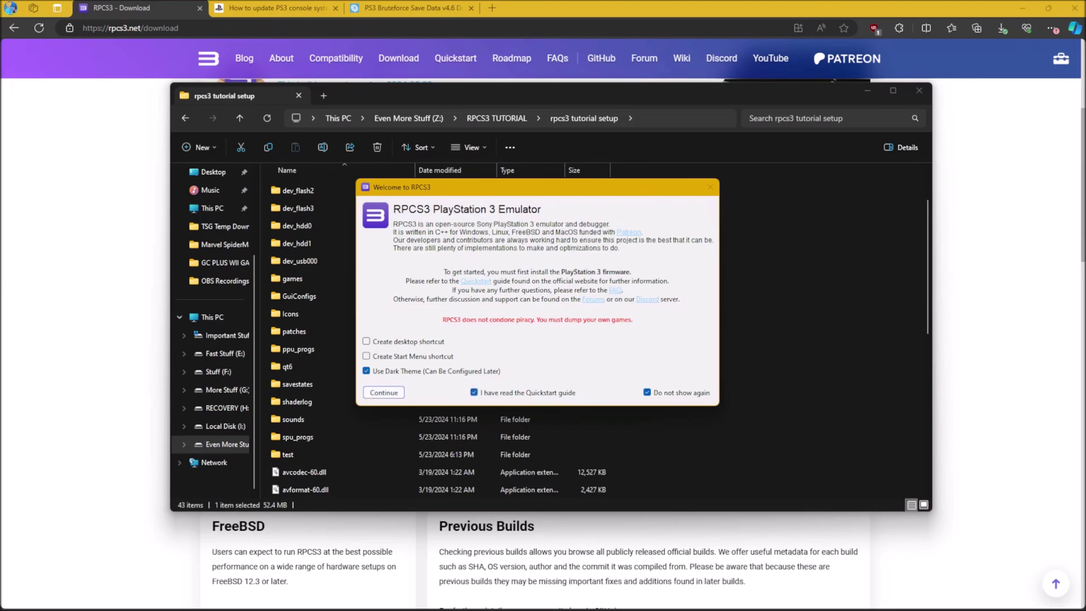
pyautogui.press('Return')
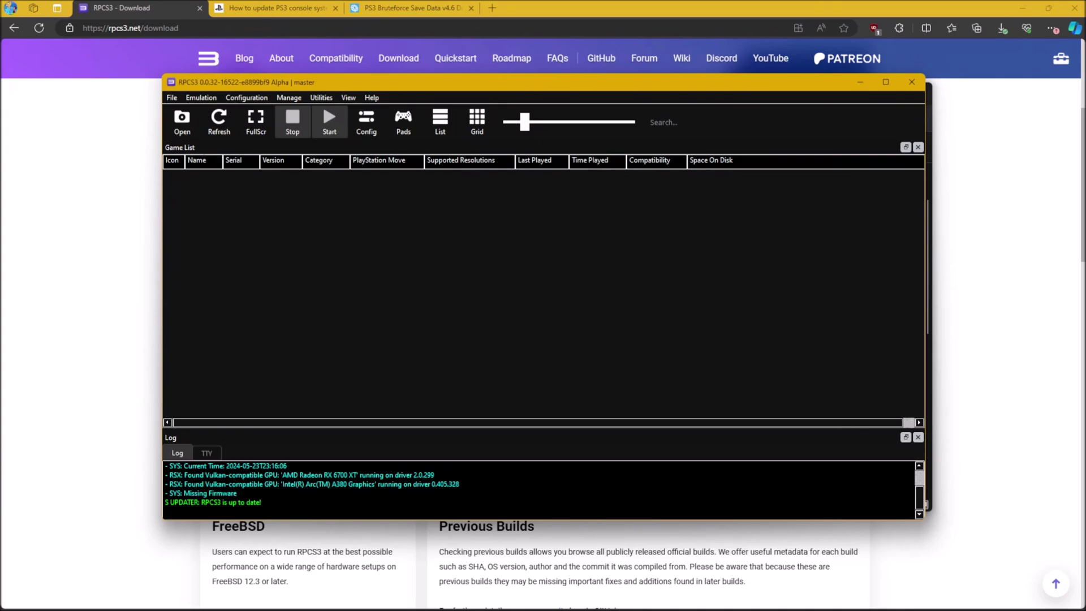
# Show the 'How to update PS3 system software' page's 'Update using a computer' instructions in Edge
pyautogui.hotkey('alt', 'Tab')
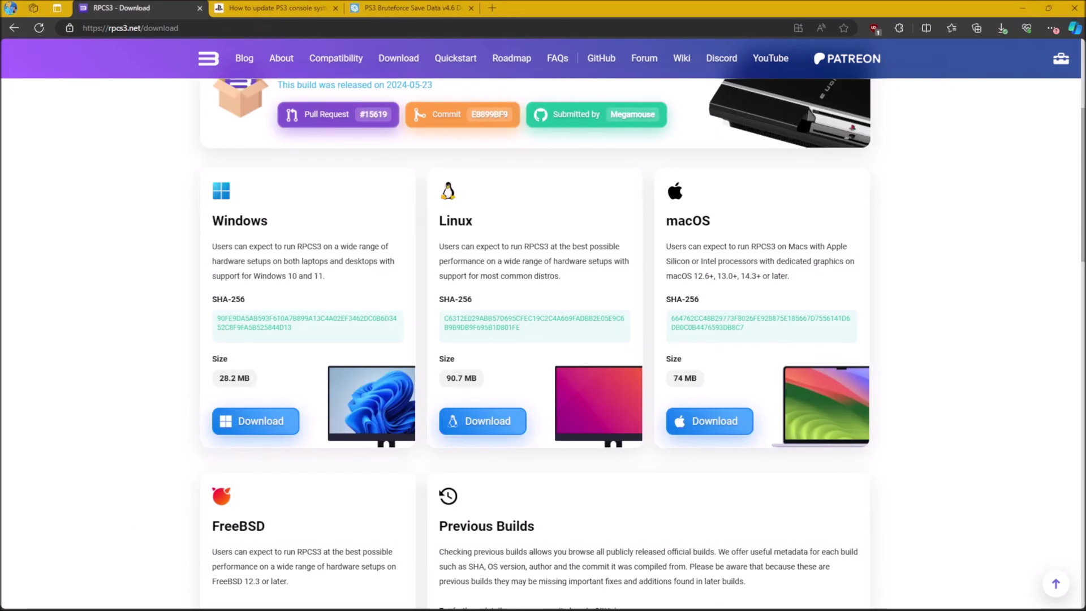
pyautogui.click(271, 7)
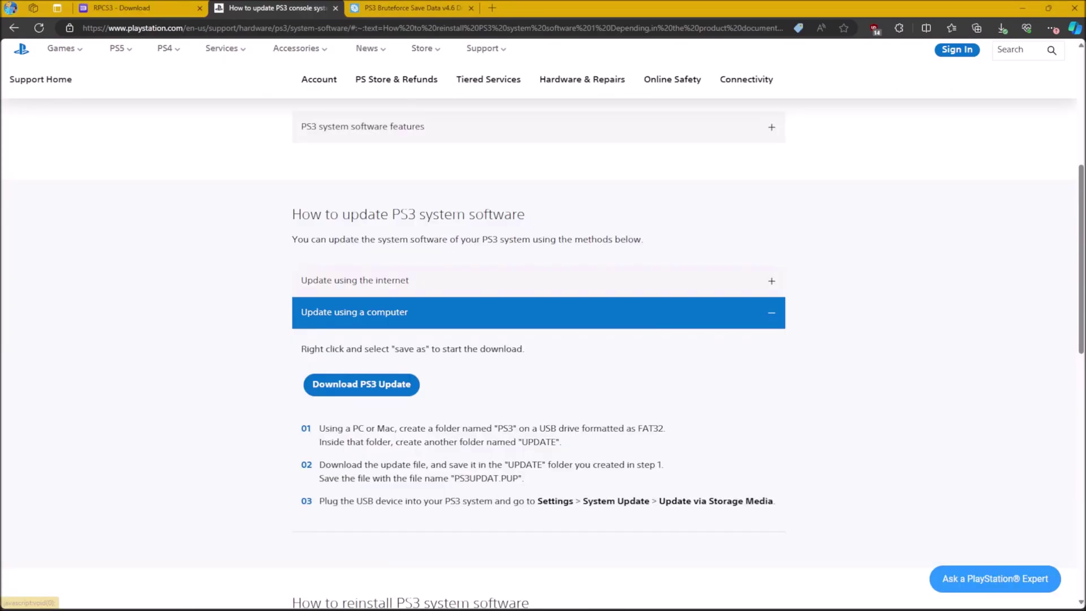
pyautogui.scroll(2, 543, 340)
pyautogui.scroll(-2, 543, 340)
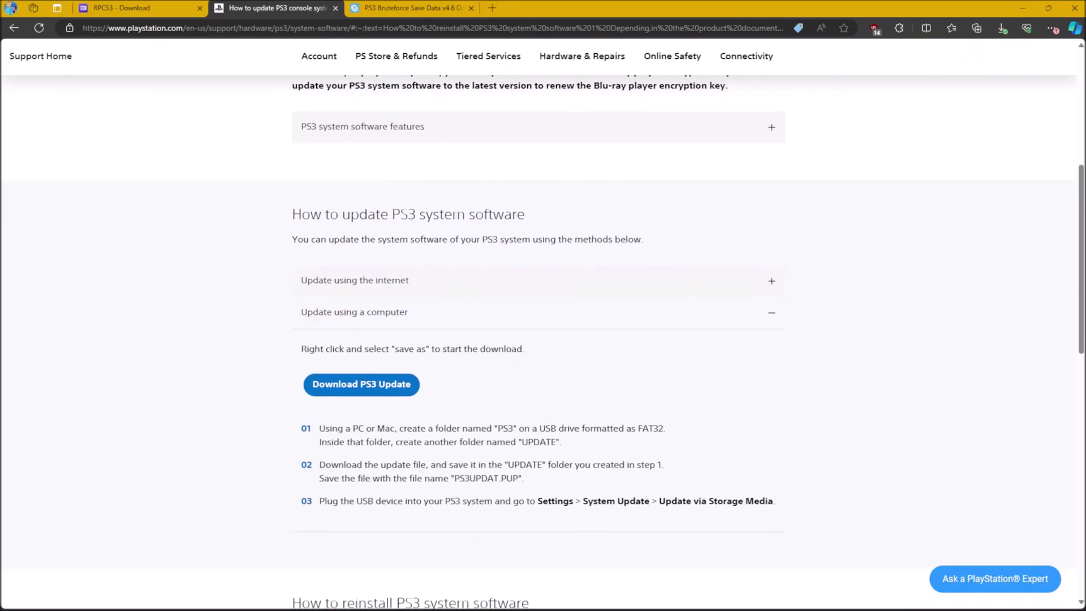
# Install PS3 firmware 4.91 from PS3UPDAT.PUP using File > Install Firmware
pyautogui.hotkey('alt', 'Tab')
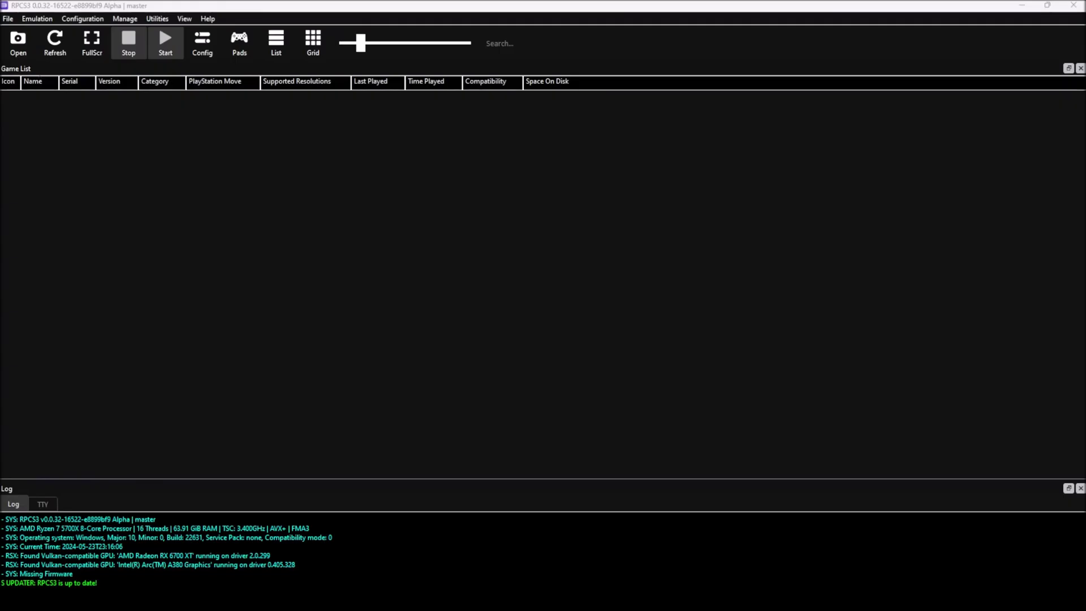
pyautogui.click(8, 19)
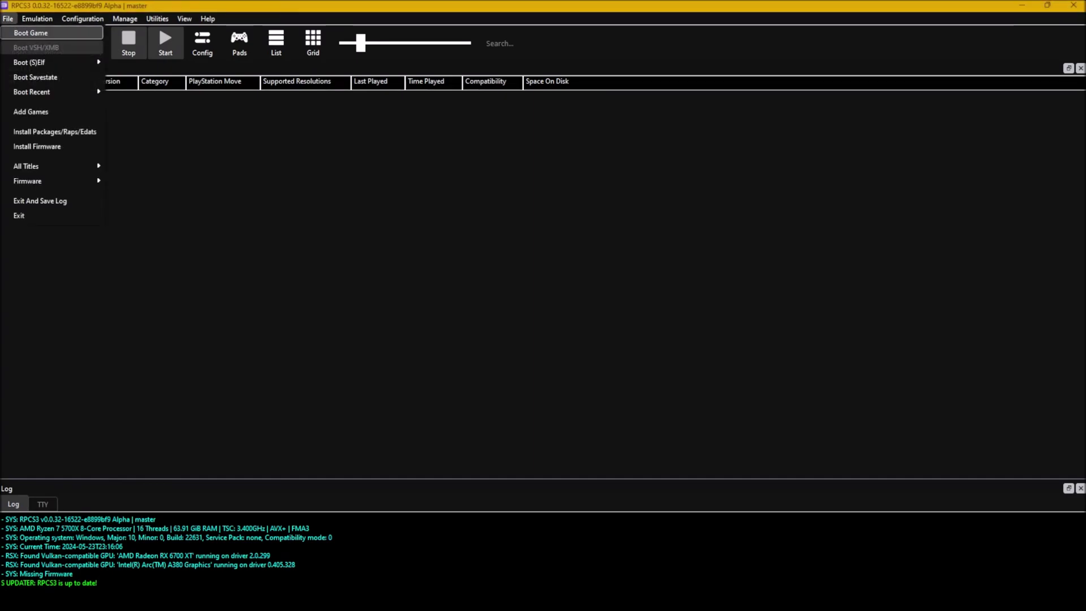
pyautogui.click(38, 146)
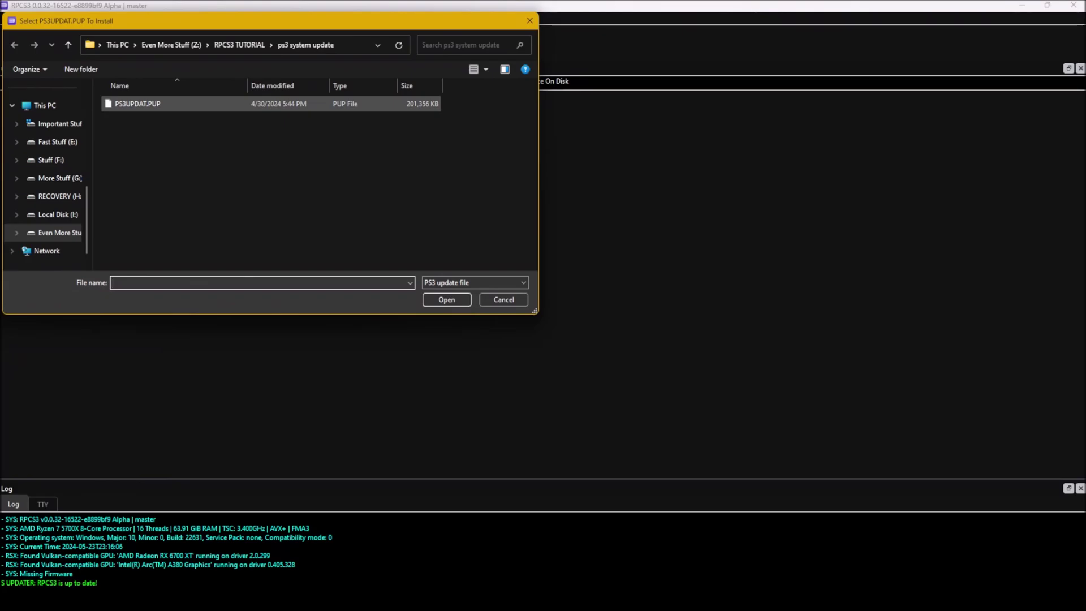
pyautogui.doubleClick(138, 103)
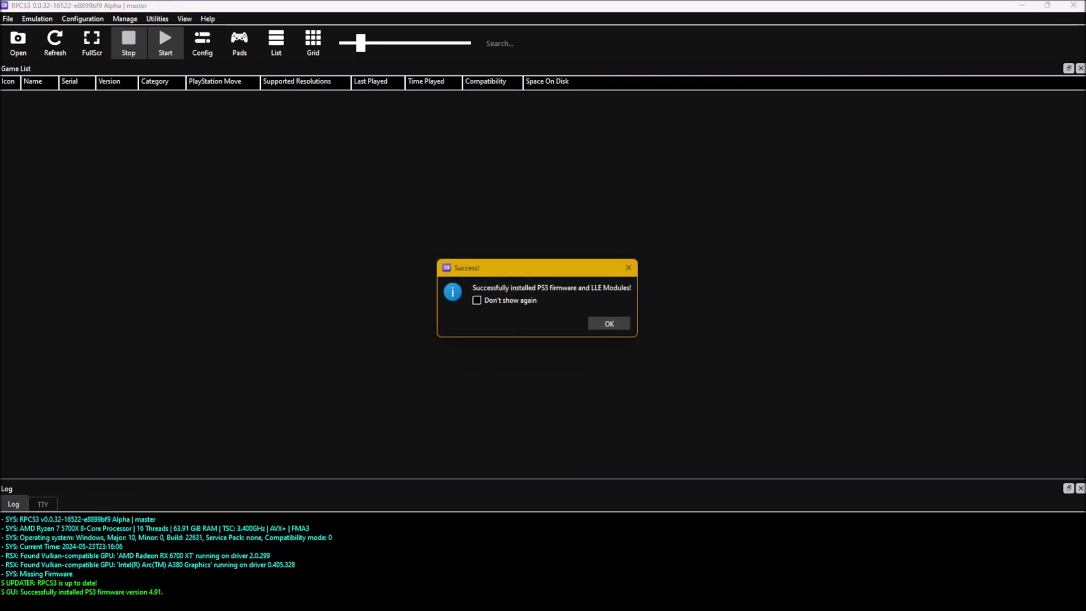
pyautogui.press('Return')
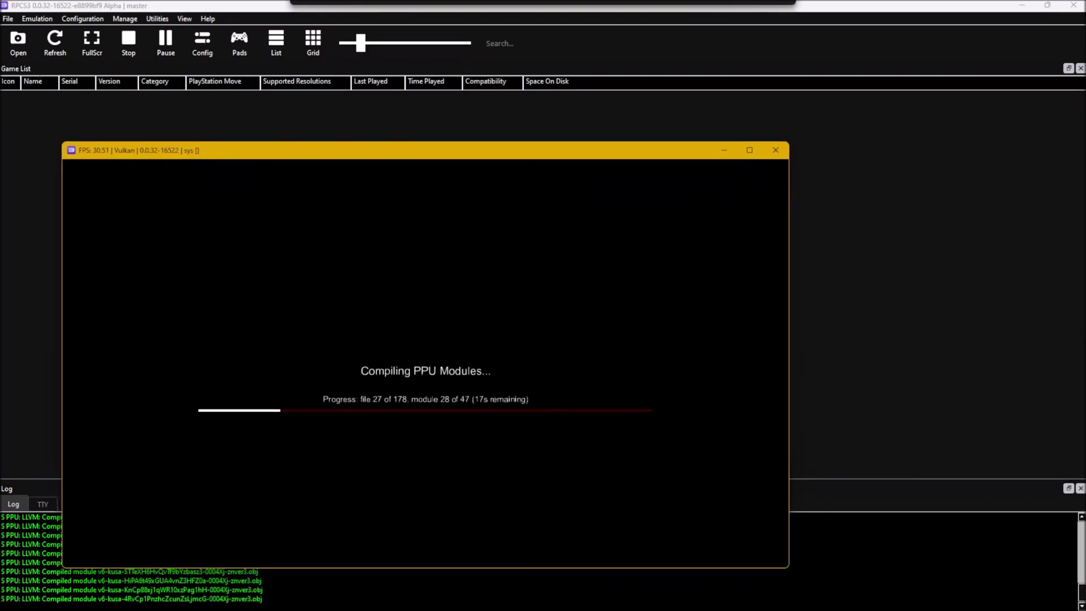
# Stop emulation, then install the PKG and RAP files from dbz battle of z\game only
pyautogui.click(129, 43)
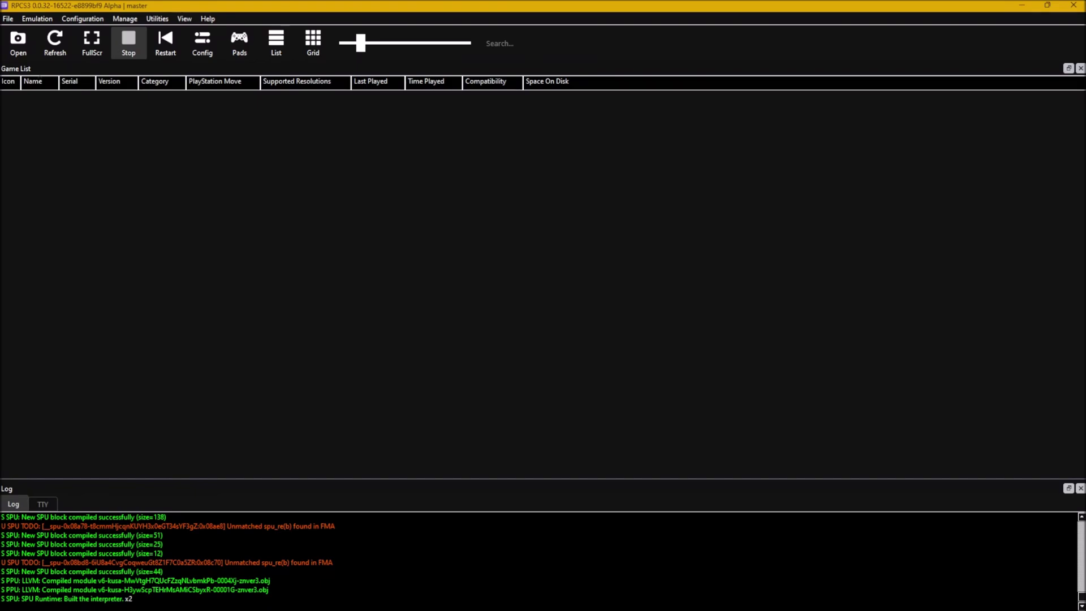
pyautogui.hotkey('alt', 'f')
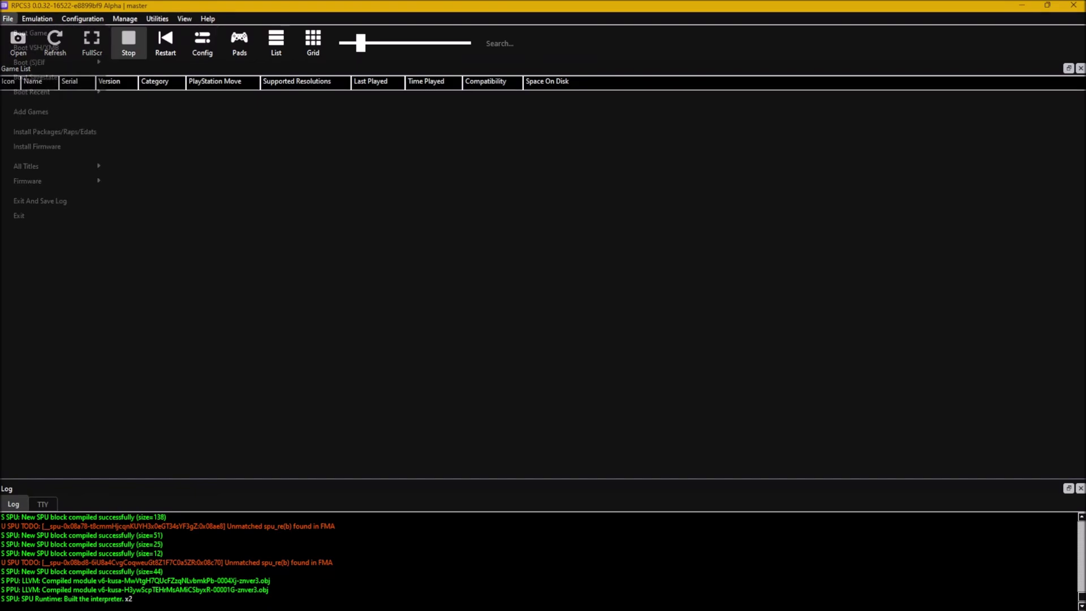
pyautogui.press('Down')
pyautogui.press('Down')
pyautogui.press('Down')
pyautogui.press('Down')
pyautogui.press('Down')
pyautogui.press('Down')
pyautogui.press('Down')
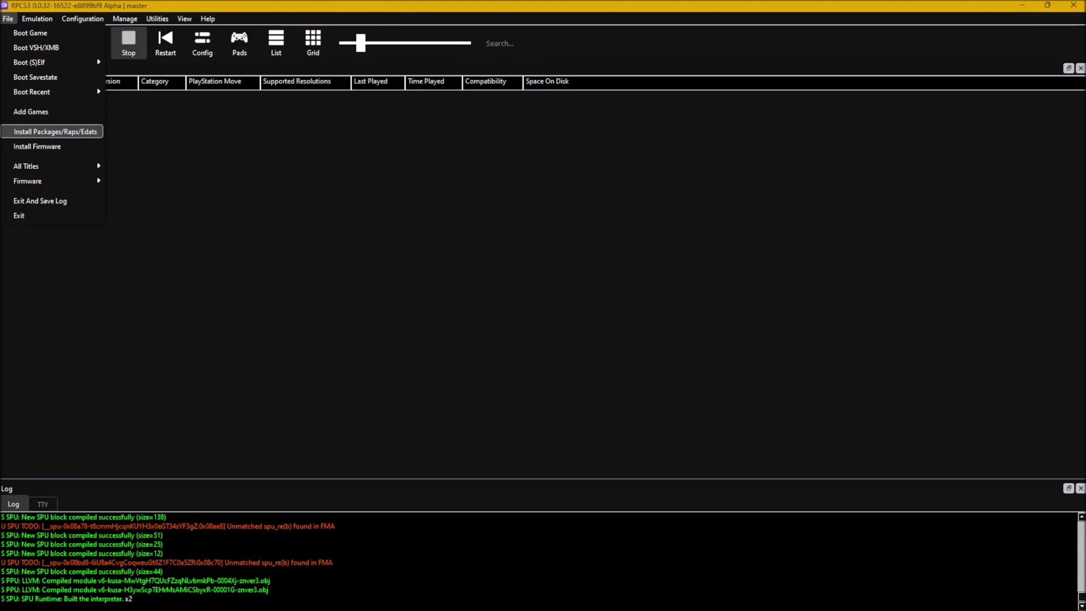
pyautogui.press('Return')
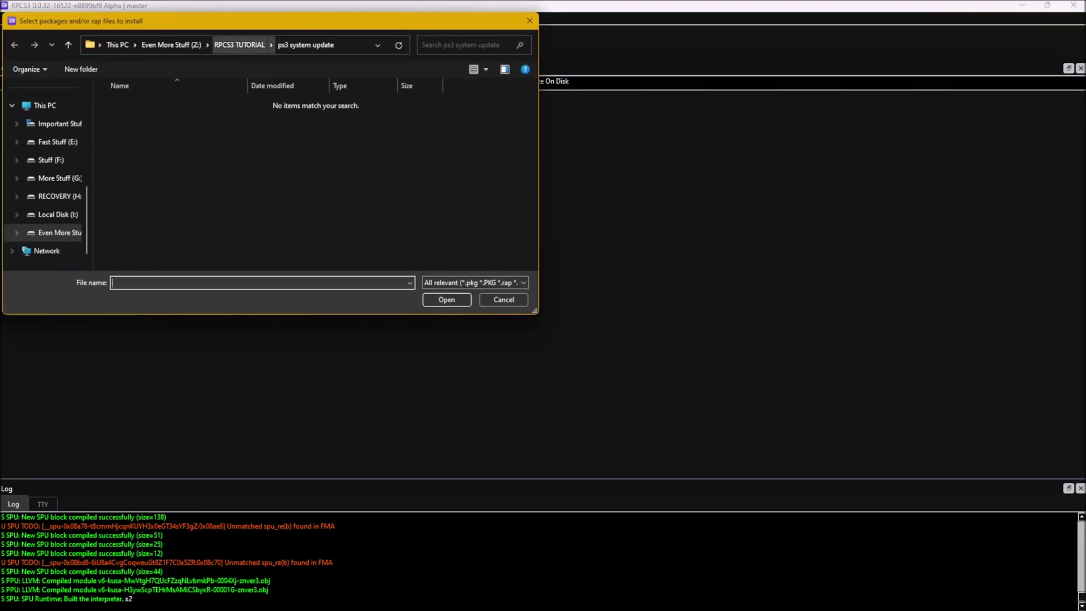
pyautogui.click(240, 45)
pyautogui.doubleClick(136, 122)
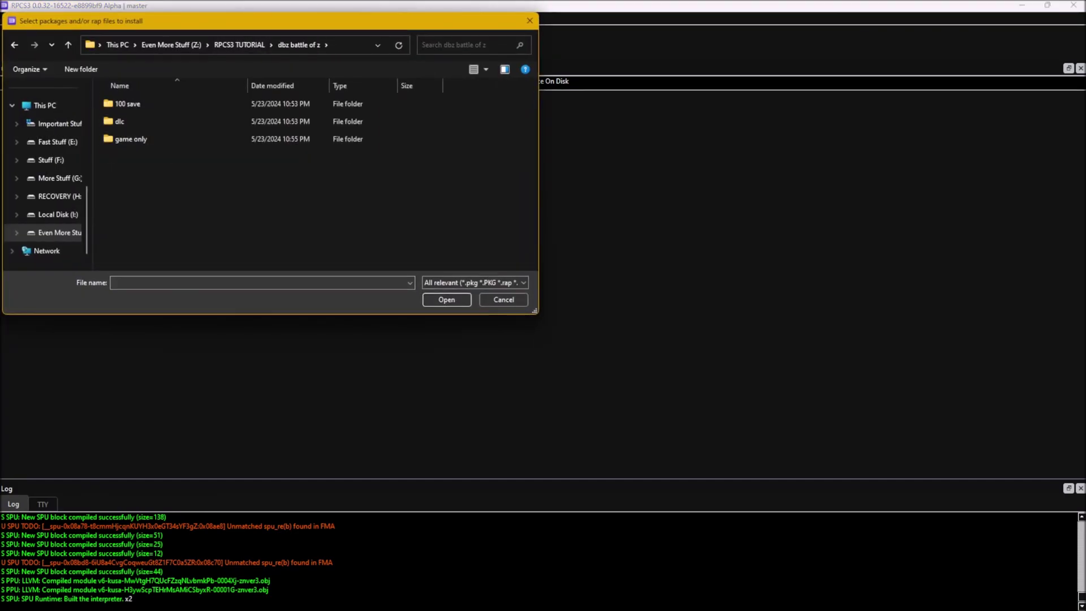
pyautogui.doubleClick(131, 138)
pyautogui.moveTo(239, 139); pyautogui.dragTo(220, 100)
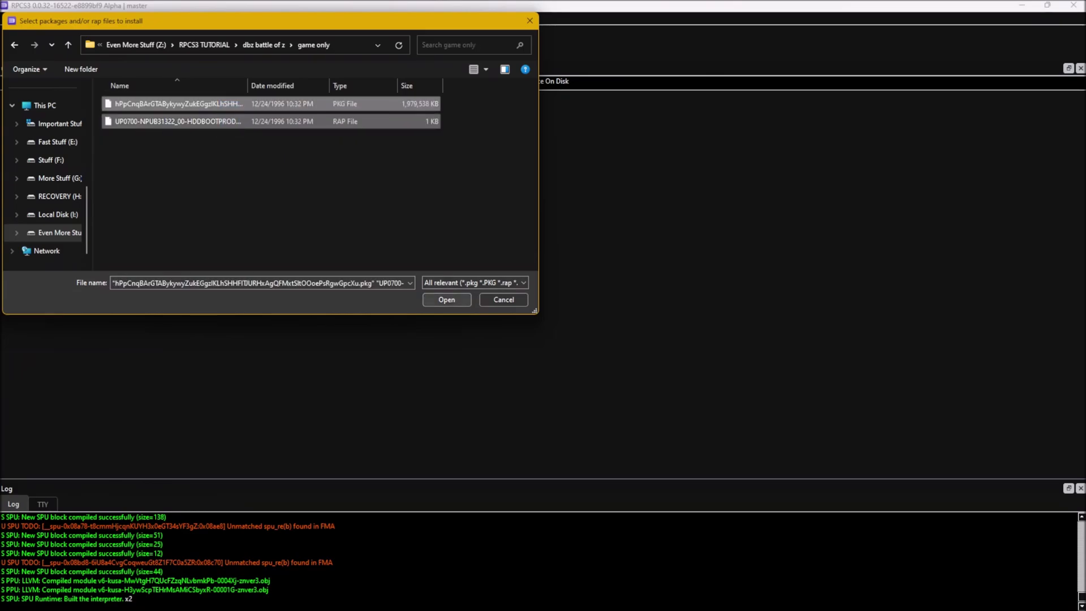
pyautogui.press('Return')
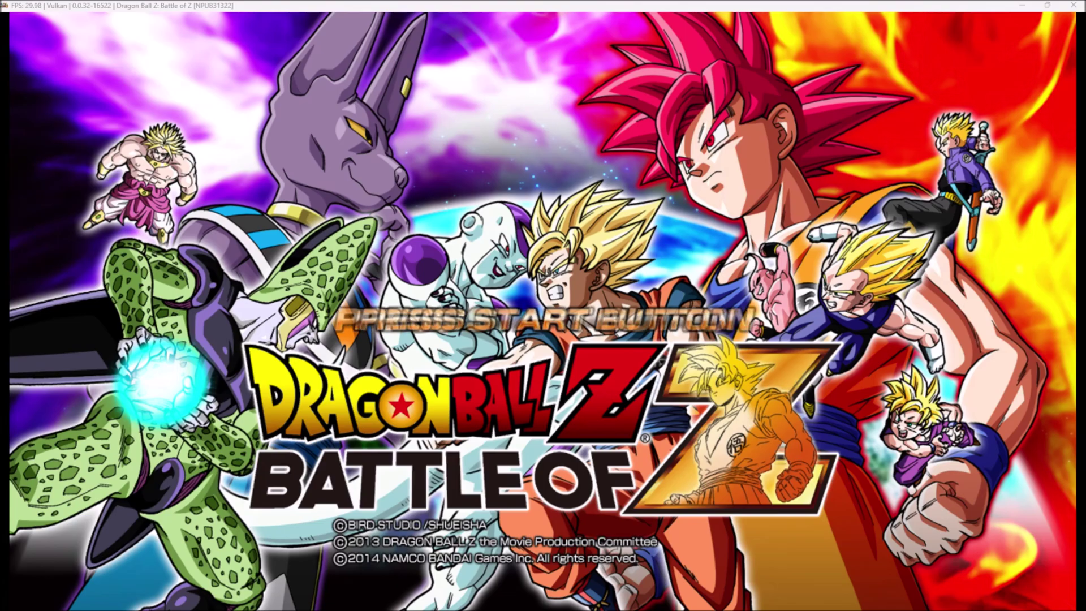
# Press Start, create new save data and decline PSN sign-in to reach the offline menu
pyautogui.press('Return')
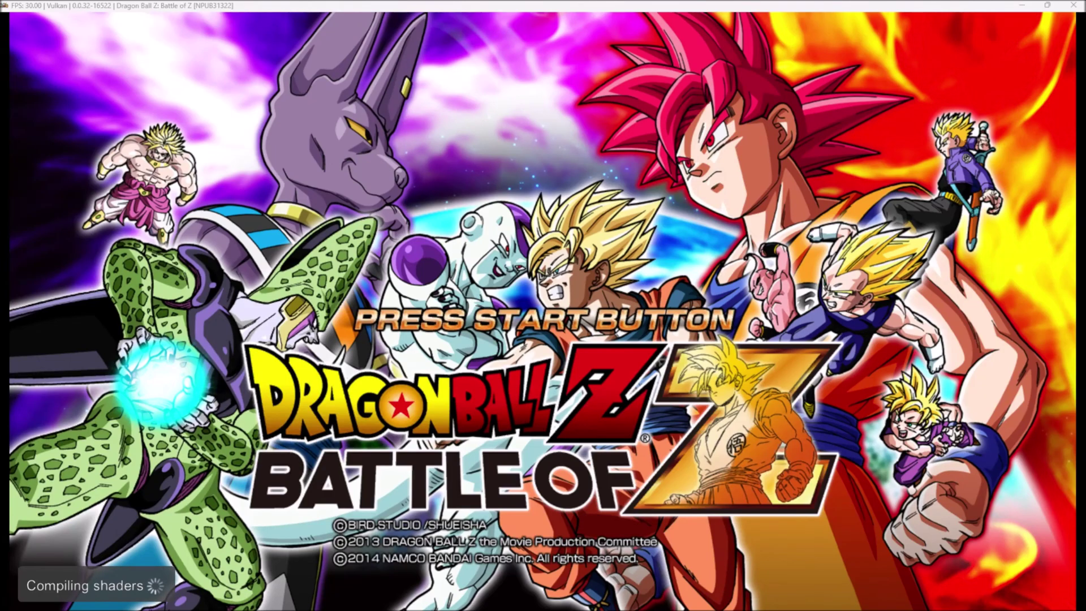
pyautogui.press('Return')
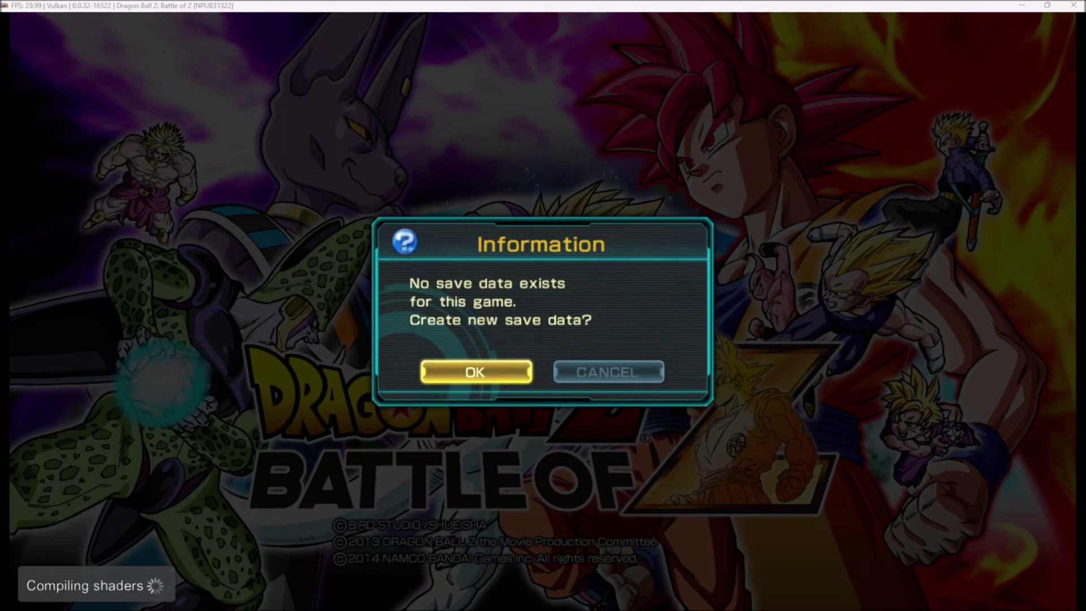
pyautogui.press('Return')
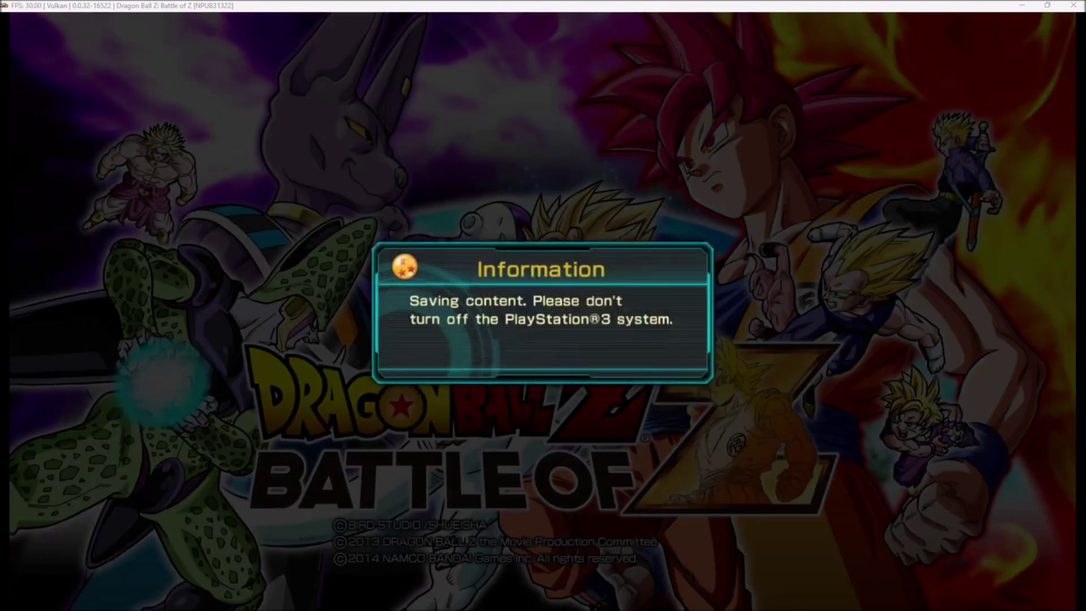
pyautogui.press('Return')
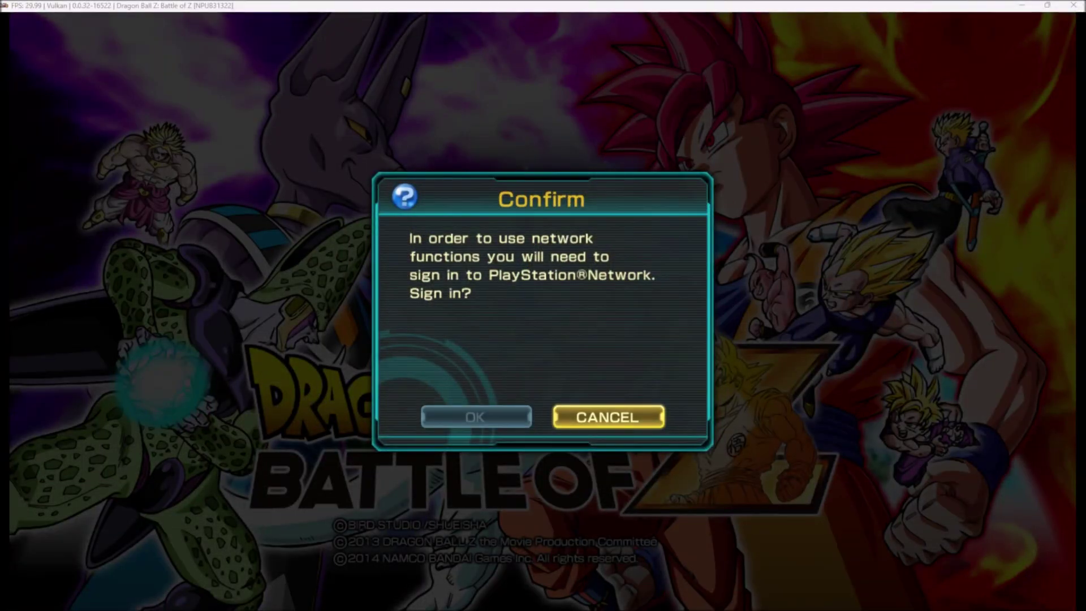
pyautogui.press('Return')
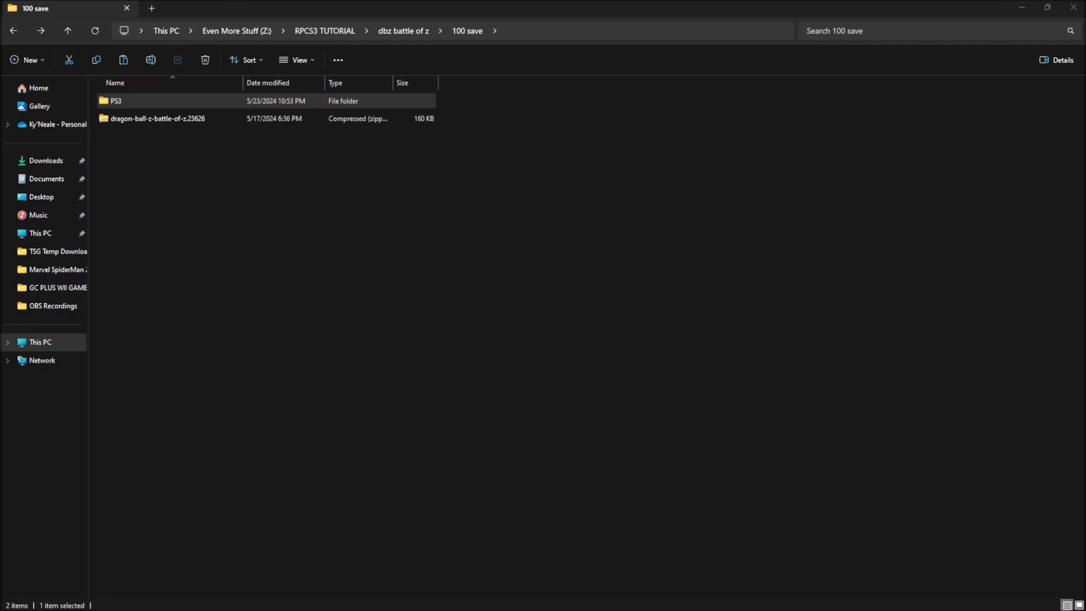
# Copy the NPUB31322_GAMEDATA_00 save folder from the extracted PS3\SAVEDATA folder
pyautogui.click(158, 119)
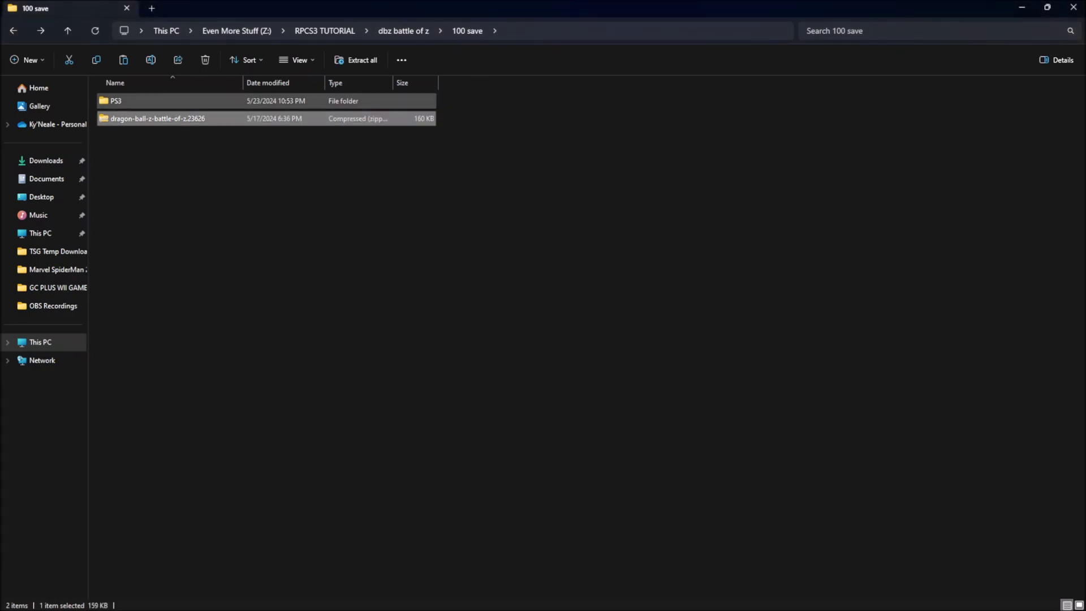
pyautogui.doubleClick(115, 101)
pyautogui.press('Return')
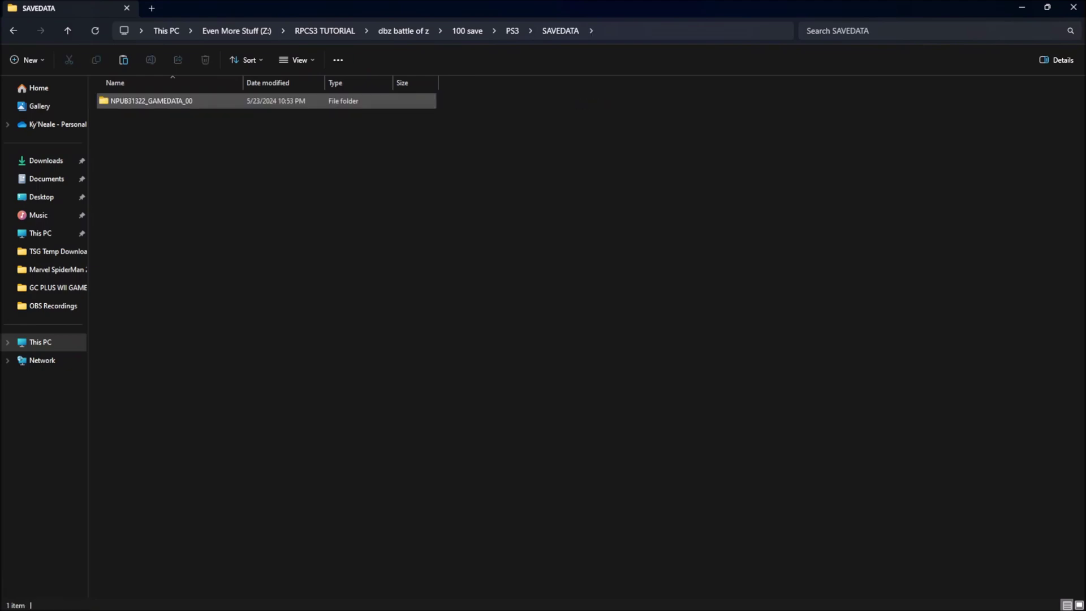
pyautogui.rightClick(235, 104)
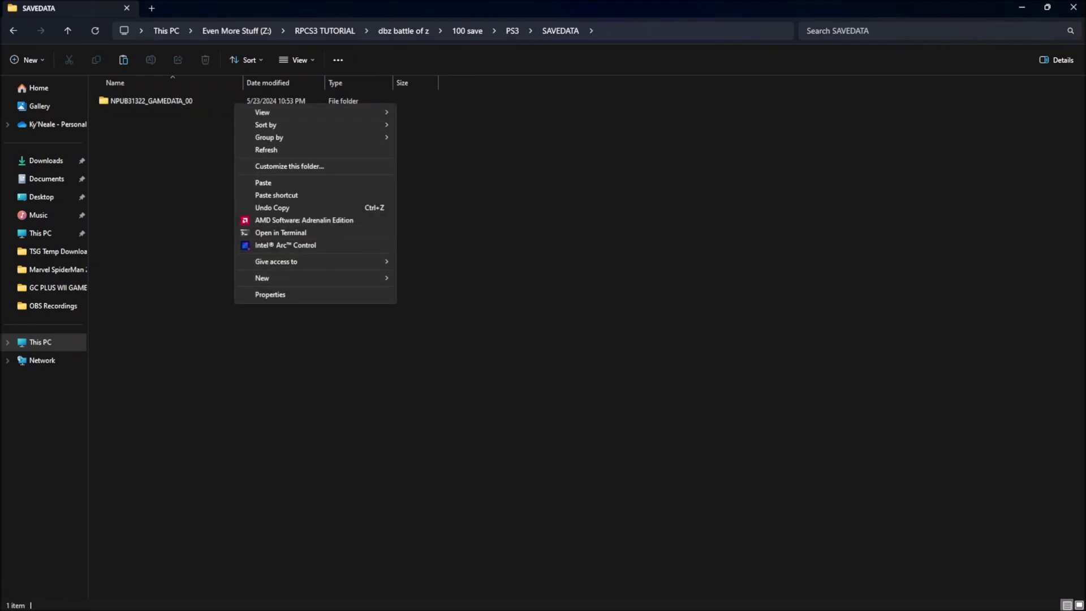
pyautogui.press('Escape')
pyautogui.click(152, 101)
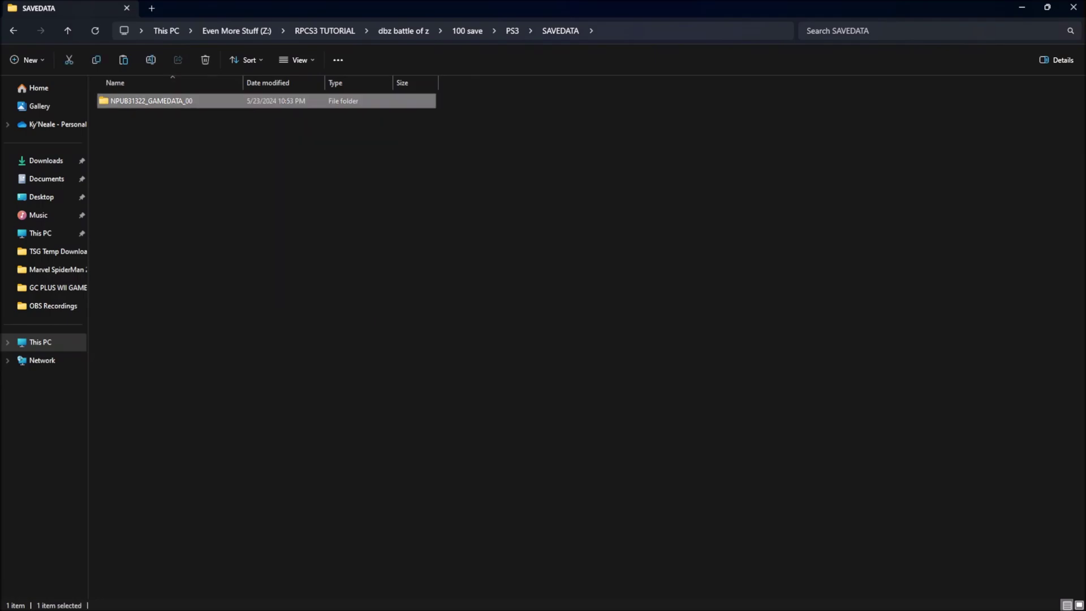
pyautogui.rightClick(199, 103)
pyautogui.click(238, 312)
# Paste it into dev_hdd0\home\00000001\savedata, replacing the existing save files
pyautogui.click(324, 30)
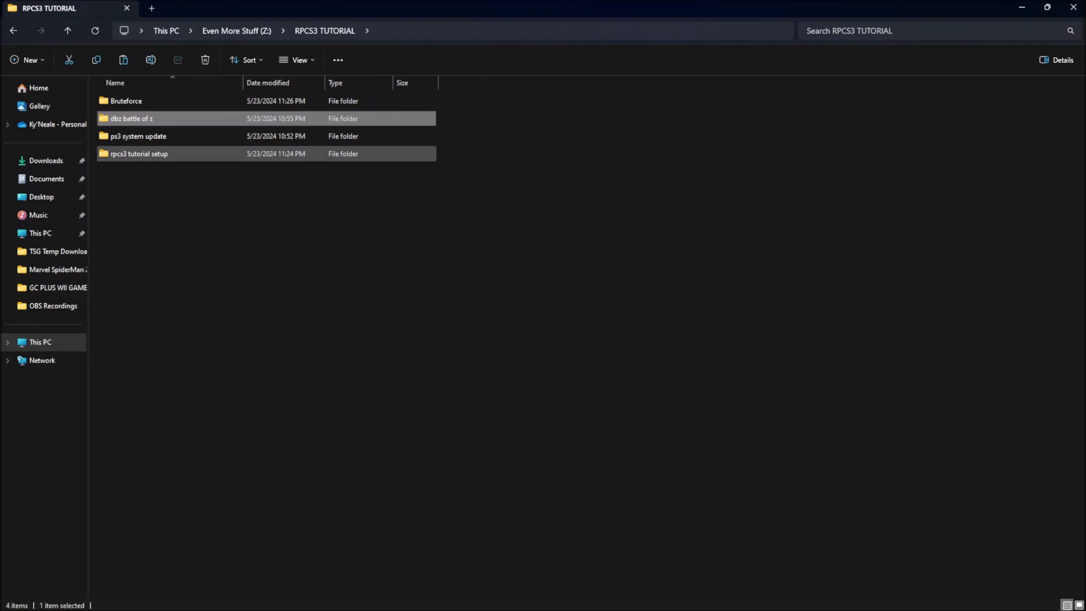
pyautogui.doubleClick(139, 154)
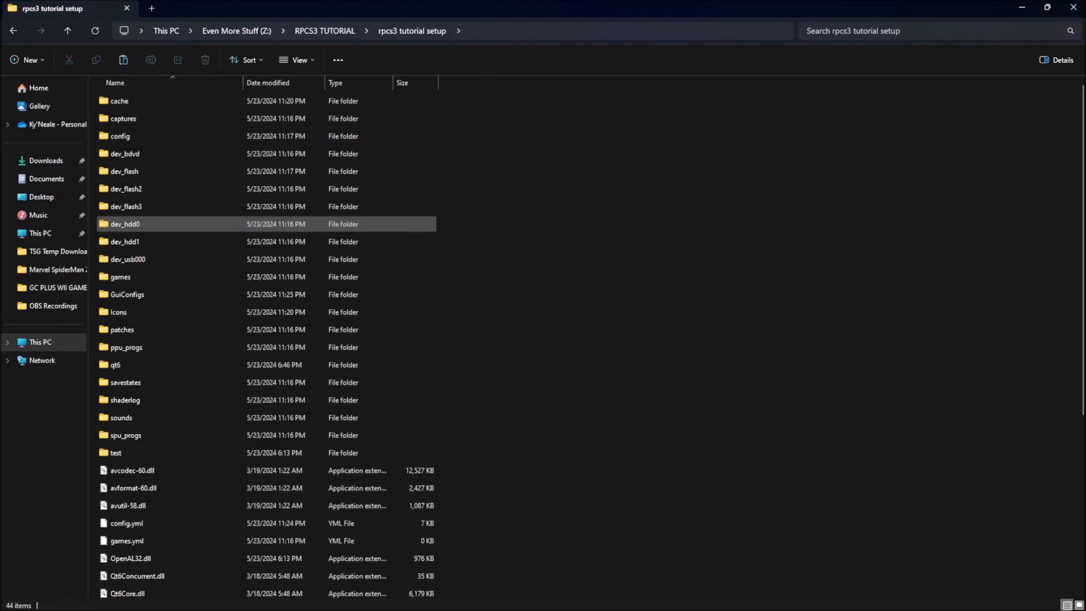
pyautogui.doubleClick(125, 224)
pyautogui.doubleClick(122, 171)
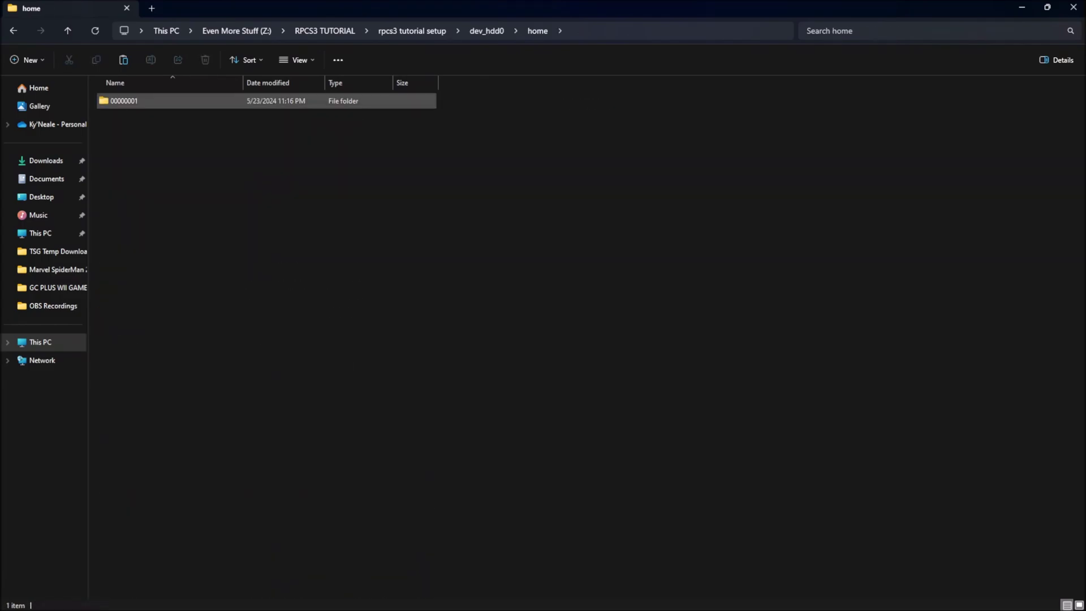
pyautogui.doubleClick(122, 100)
pyautogui.doubleClick(121, 119)
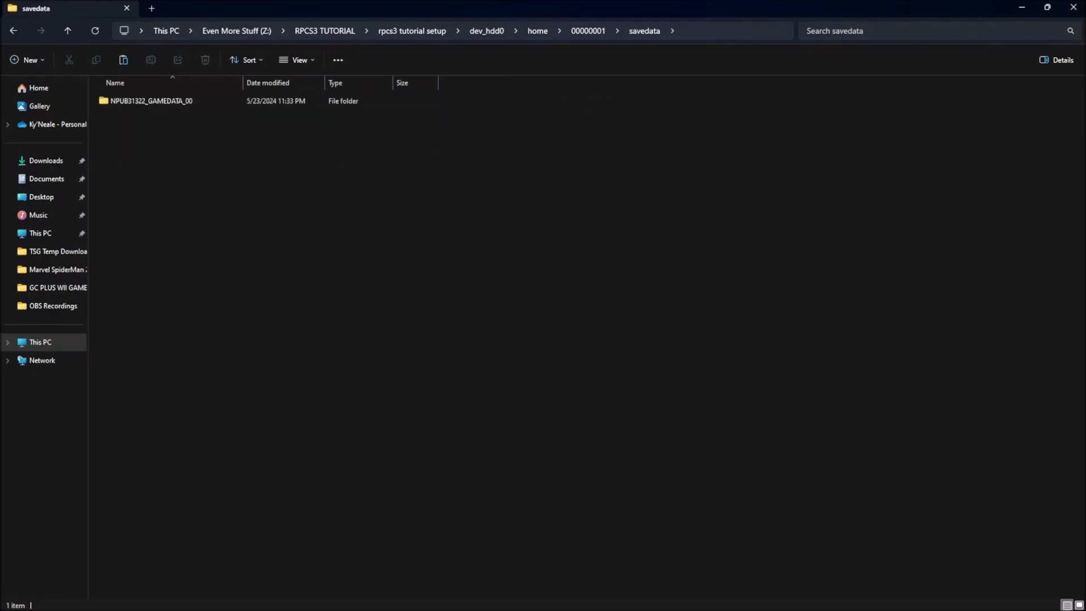
pyautogui.click(147, 101)
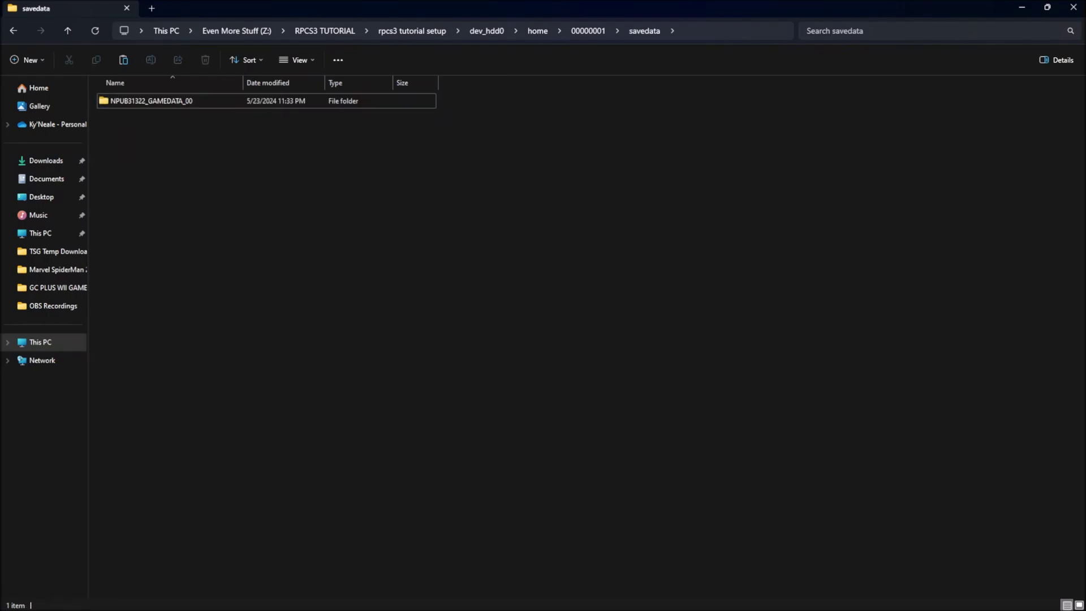
pyautogui.hotkey('ctrl', 'v')
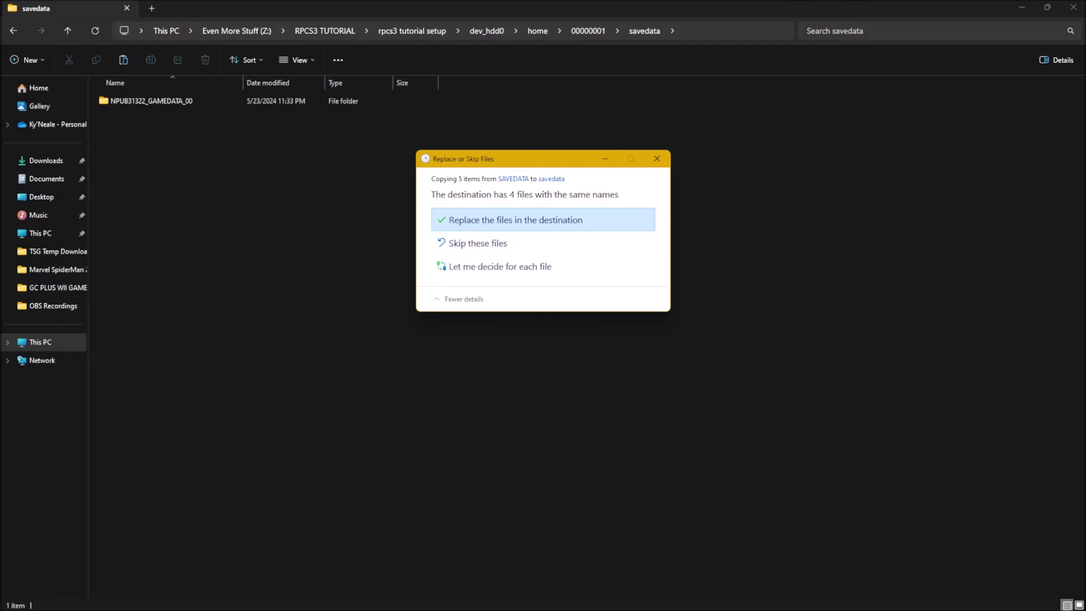
pyautogui.click(516, 219)
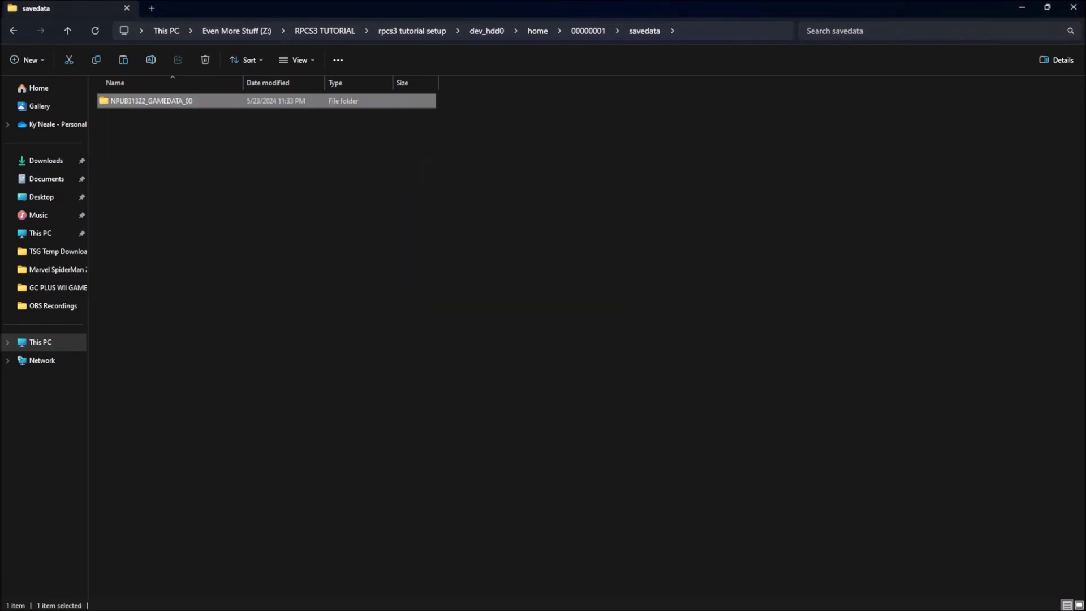
# Read the digiex Bruteforce Save Data thread and its msvbvm50.dll reply, then return to Explorer
pyautogui.hotkey('alt', 'Tab')
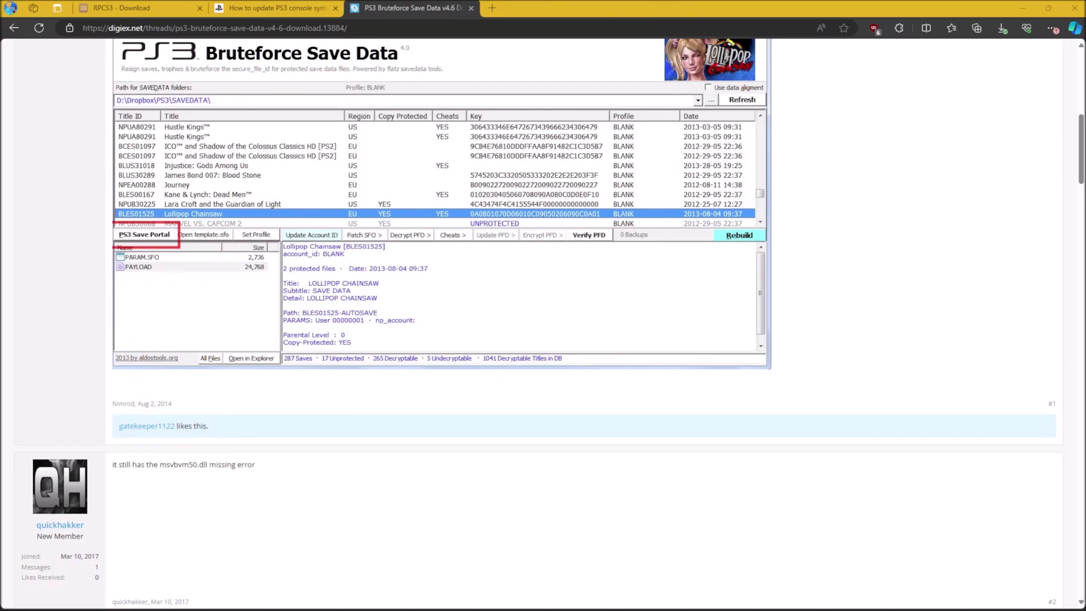
pyautogui.scroll(8, 543, 322)
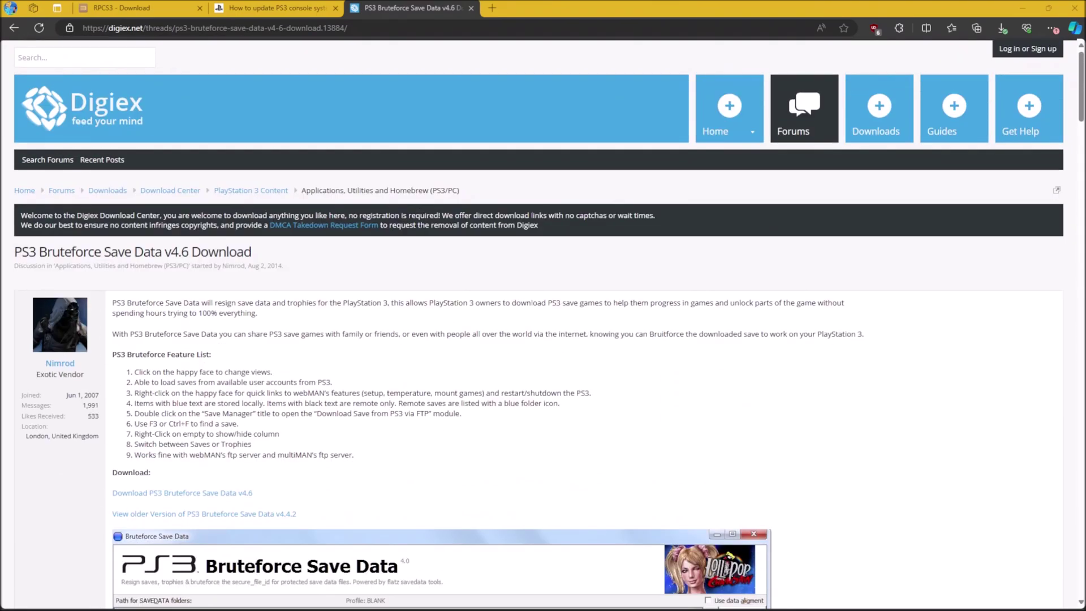
pyautogui.scroll(-9, 543, 323)
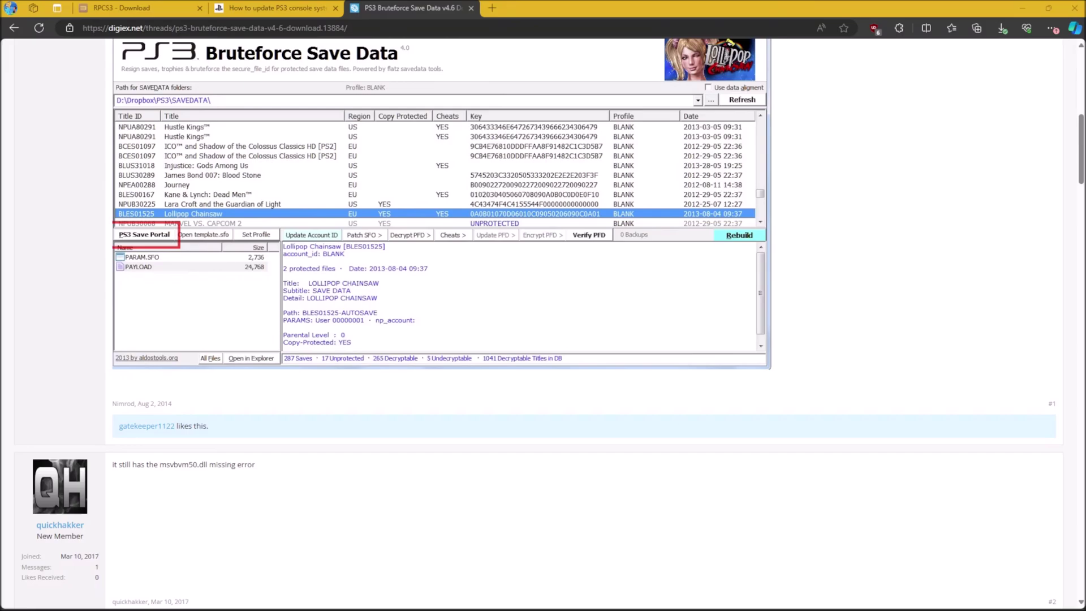
pyautogui.scroll(5, 181, 249)
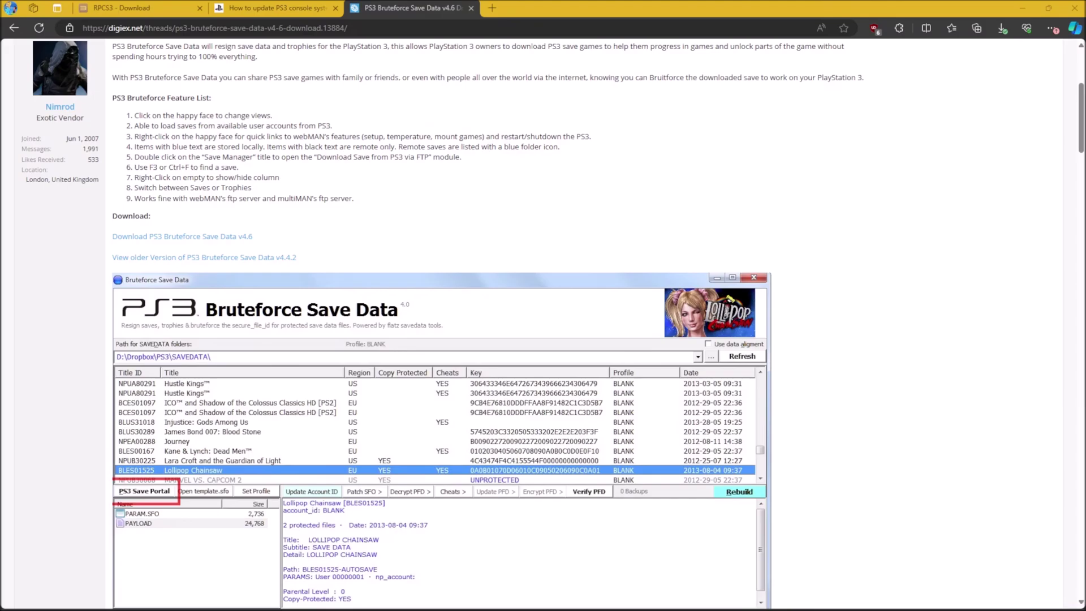
pyautogui.scroll(-7, 543, 322)
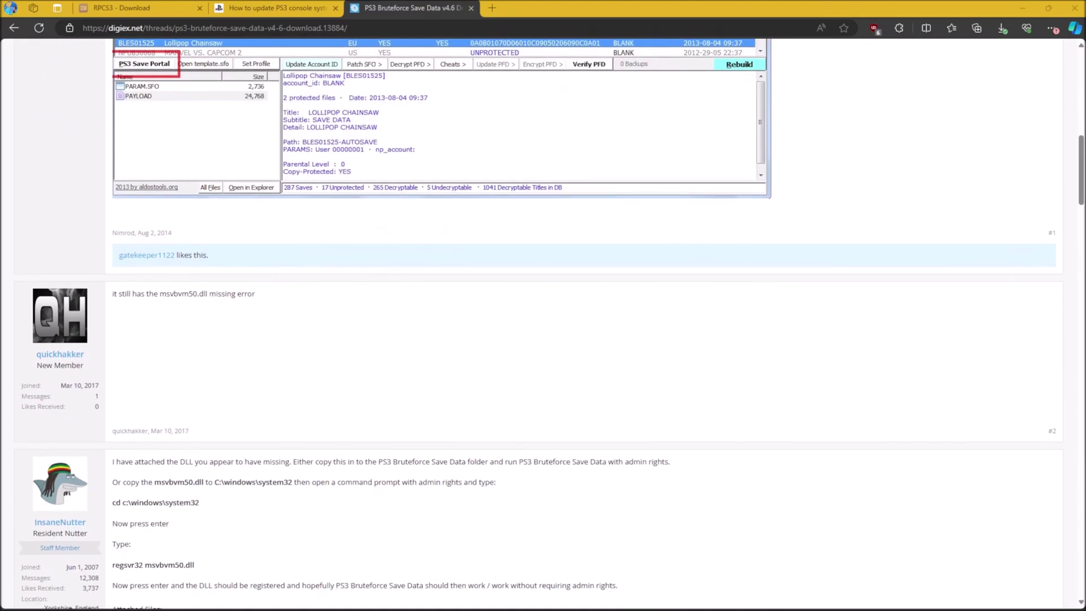
pyautogui.scroll(-4, 543, 322)
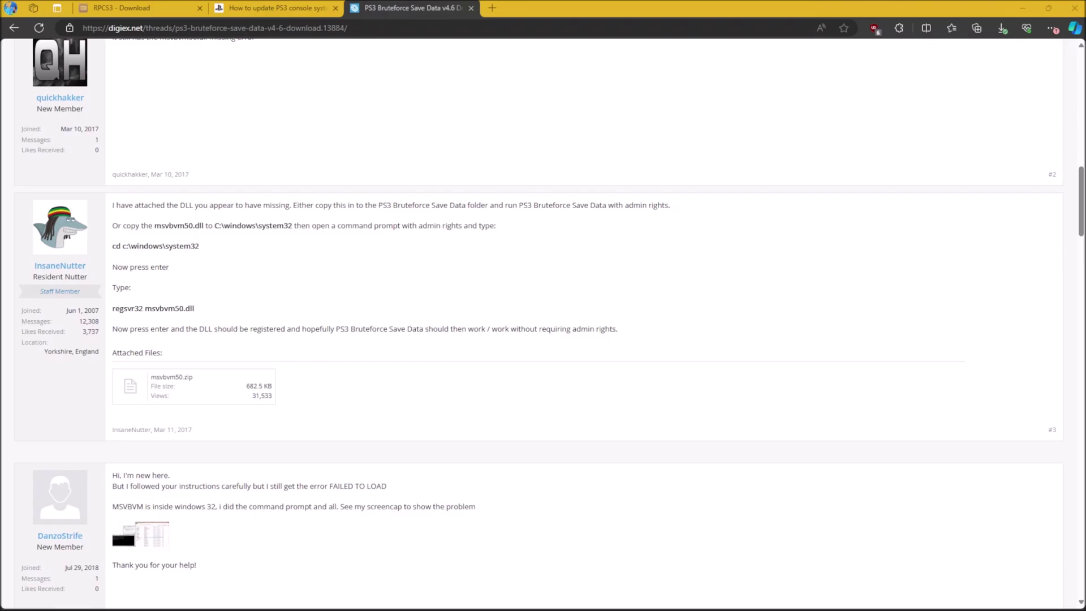
pyautogui.hotkey('alt', 'Tab')
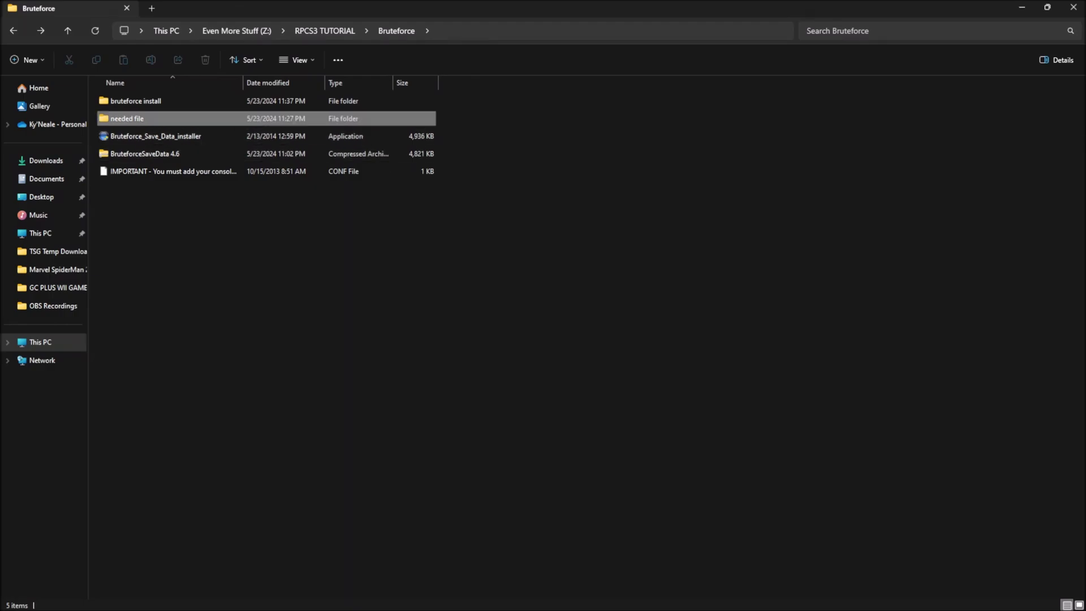
# Set the installer's destination folder to Z:\RPCS3 TUTORIAL\Bruteforce\bruteforce install
pyautogui.doubleClick(126, 119)
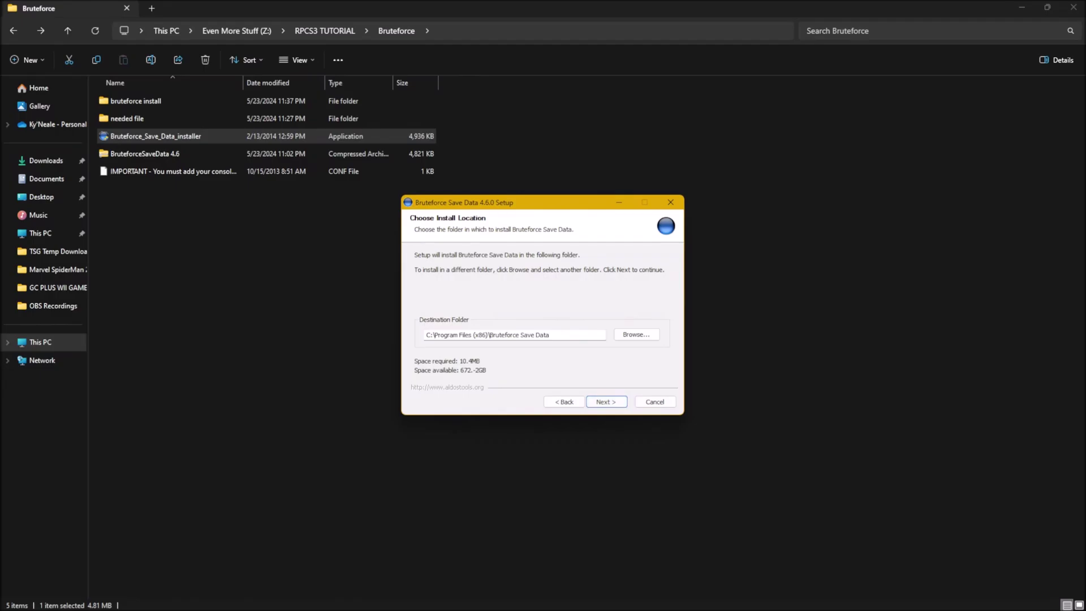
pyautogui.click(543, 335)
pyautogui.doubleClick(543, 335)
pyautogui.press('BackSpace')
pyautogui.press('BackSpace')
pyautogui.press('BackSpace')
pyautogui.press('BackSpace')
pyautogui.press('BackSpace')
pyautogui.press('BackSpace')
pyautogui.press('BackSpace')
pyautogui.press('BackSpace')
pyautogui.press('BackSpace')
pyautogui.press('BackSpace')
pyautogui.press('BackSpace')
pyautogui.press('BackSpace')
pyautogui.press('BackSpace')
pyautogui.press('BackSpace')
pyautogui.press('BackSpace')
pyautogui.press('BackSpace')
pyautogui.press('BackSpace')
pyautogui.press('BackSpace')
pyautogui.press('BackSpace')
pyautogui.press('BackSpace')
pyautogui.hotkey('ctrl', 'v')
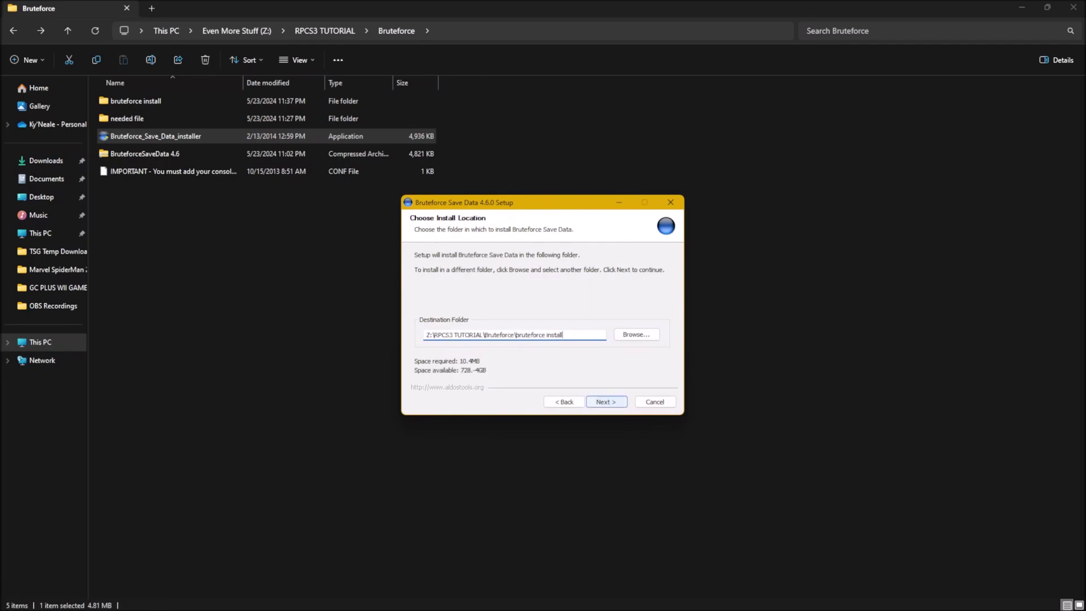
# Install Bruteforce Save Data and finish with Run Bruteforce Save Data unticked
pyautogui.press('Return')
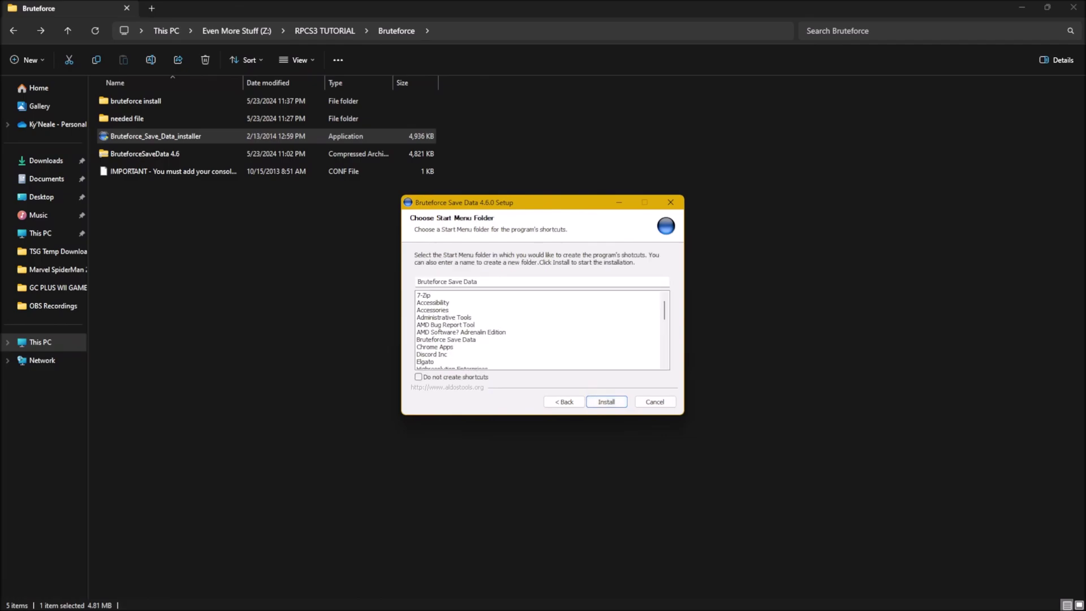
pyautogui.press('Return')
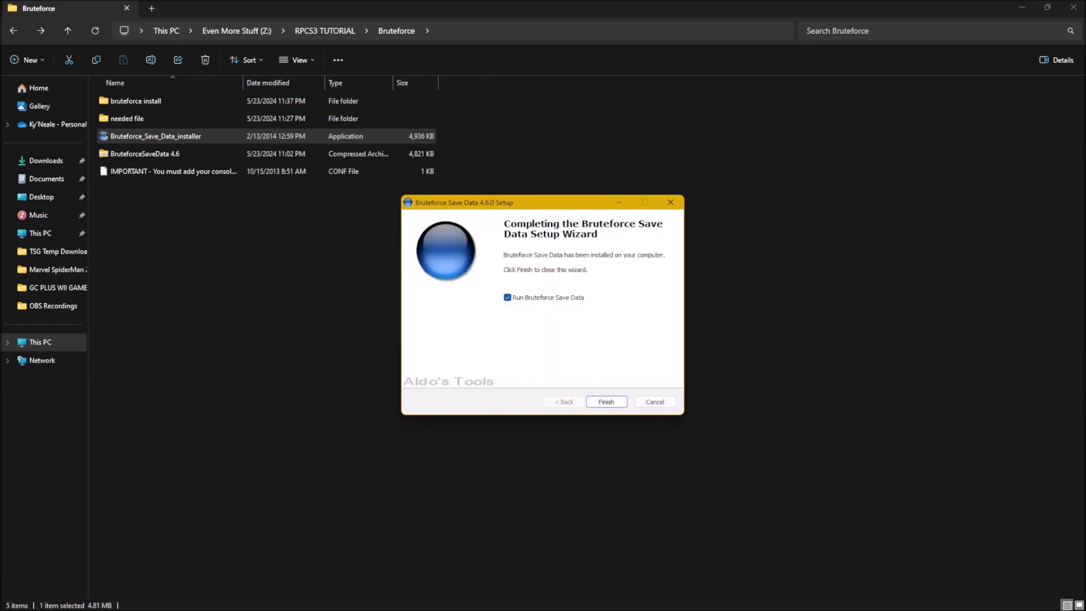
pyautogui.click(508, 297)
pyautogui.press('Return')
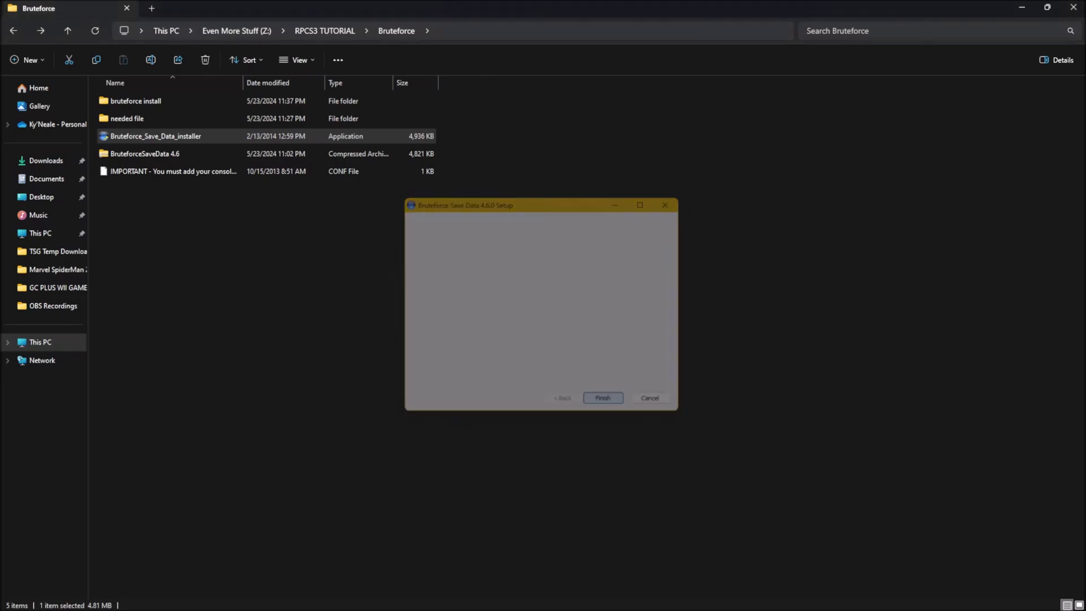
# Copy msvbvm50.dll from the needed file folder
pyautogui.doubleClick(167, 119)
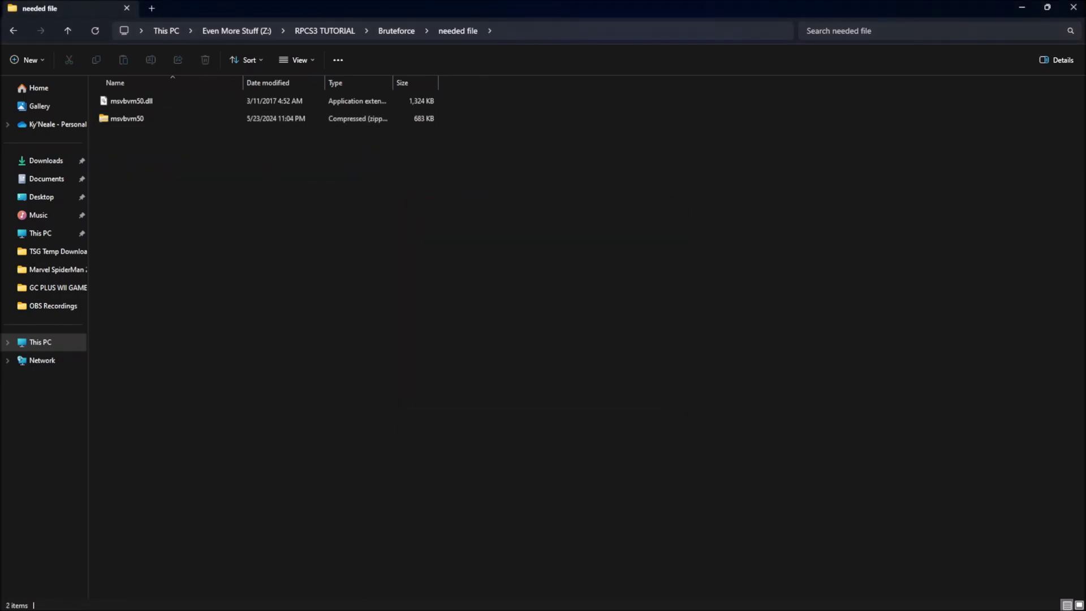
pyautogui.click(168, 101)
pyautogui.rightClick(167, 101)
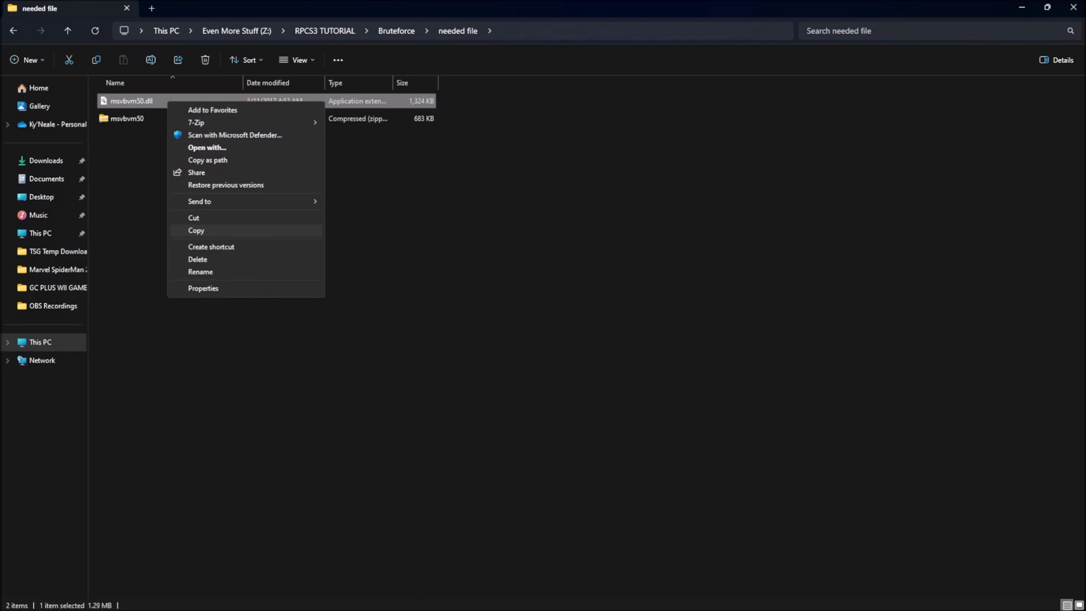
pyautogui.click(196, 230)
# Paste msvbvm50.dll into the bruteforce install folder
pyautogui.click(13, 31)
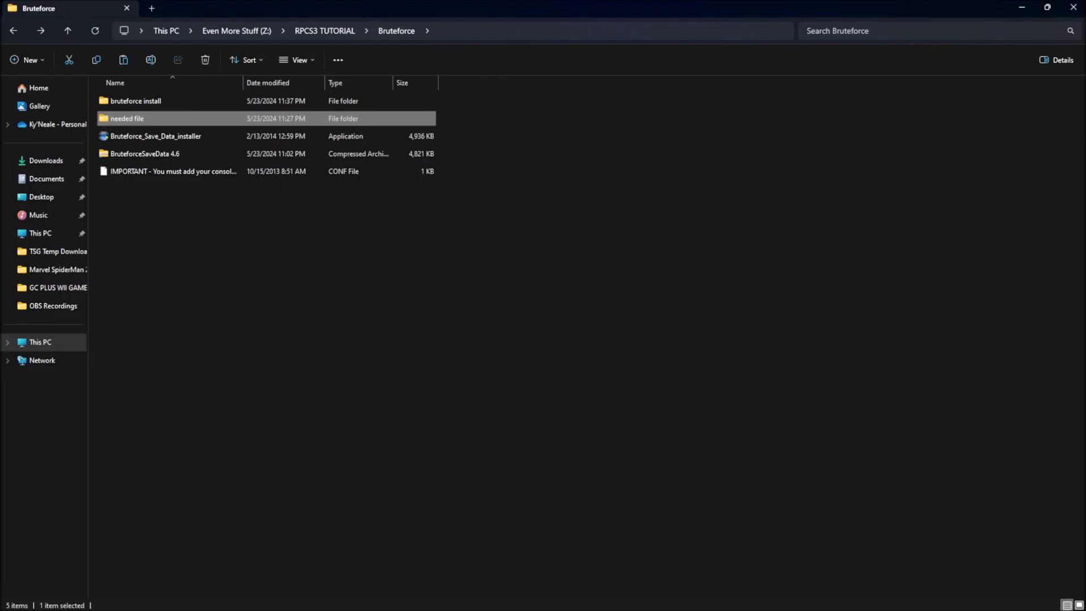
pyautogui.doubleClick(136, 100)
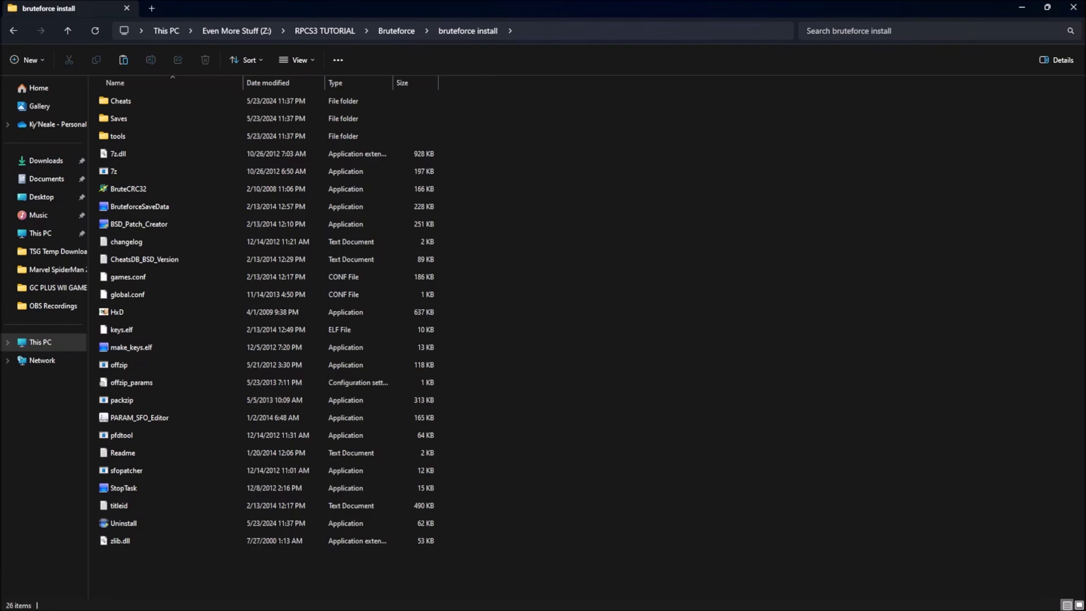
pyautogui.rightClick(555, 268)
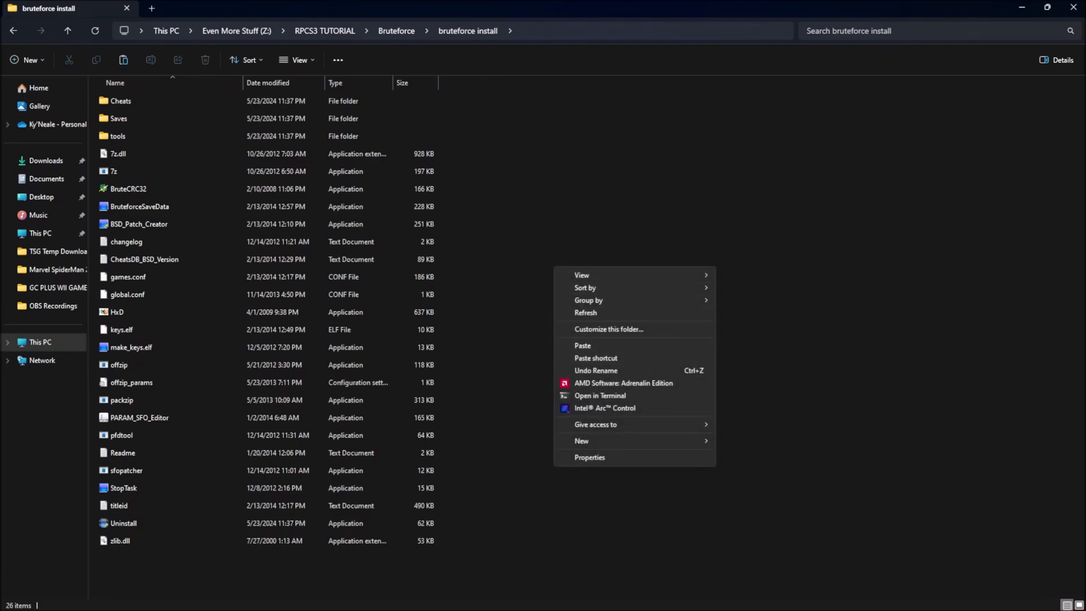
pyautogui.click(582, 346)
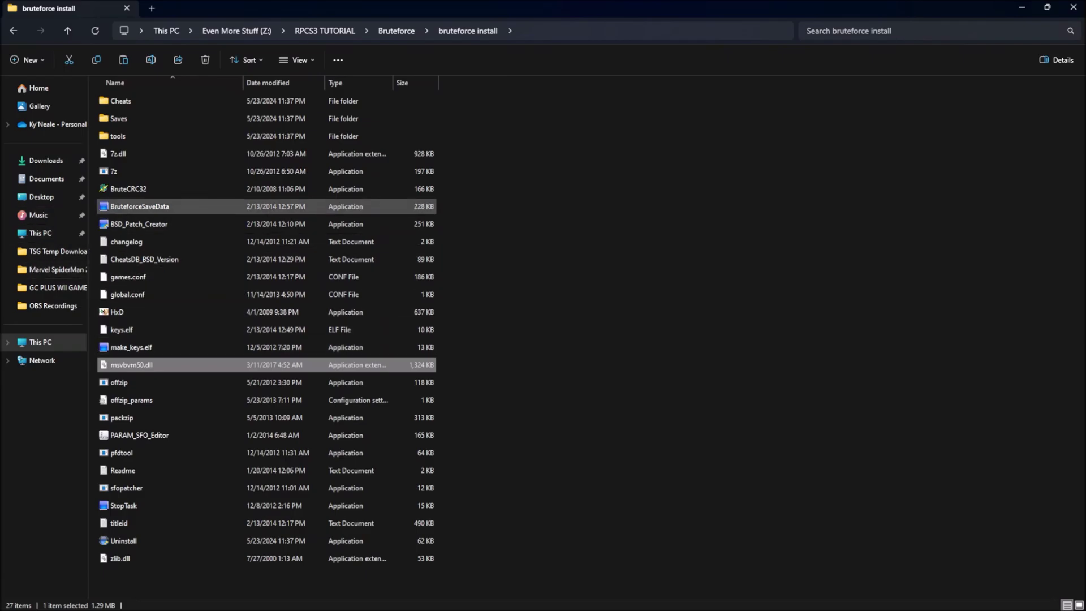
# Launch Bruteforce Save Data, skip template setup, and select the NPUB31322 Battle of Z save
pyautogui.doubleClick(140, 207)
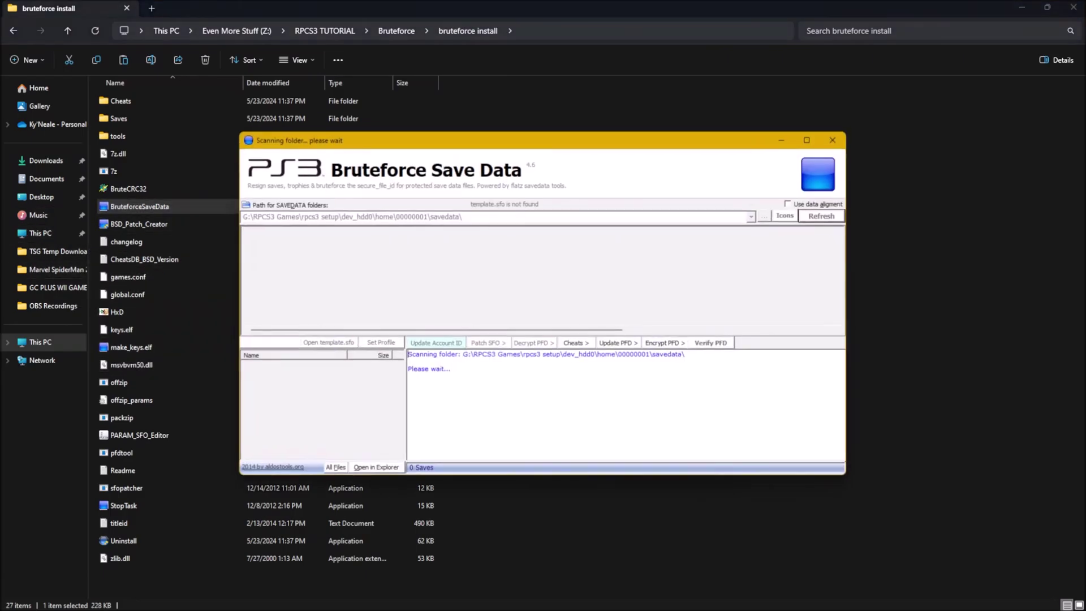
pyautogui.press('Return')
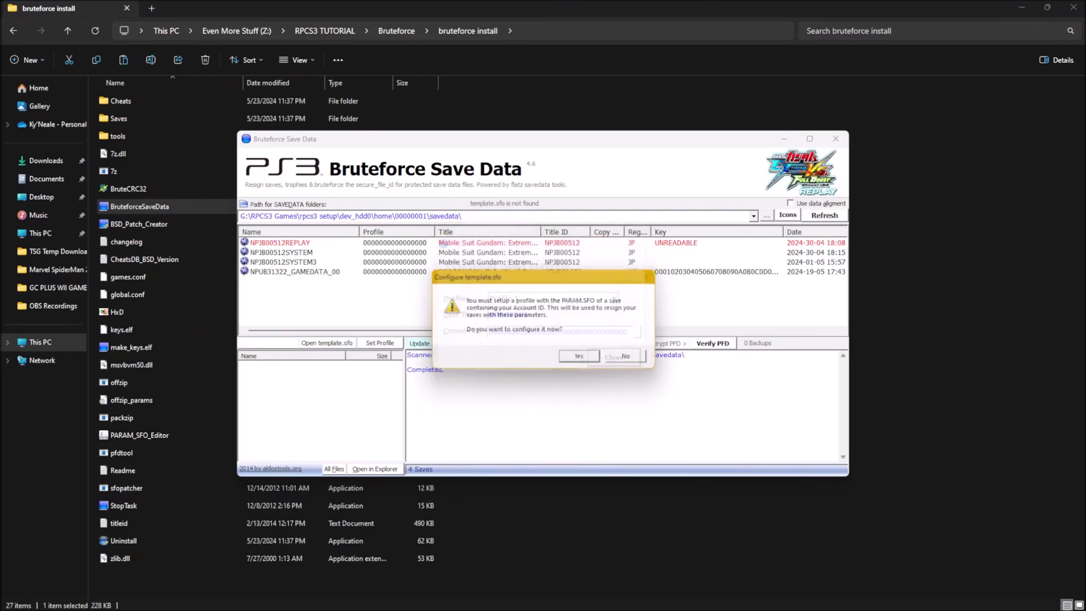
pyautogui.press('Return')
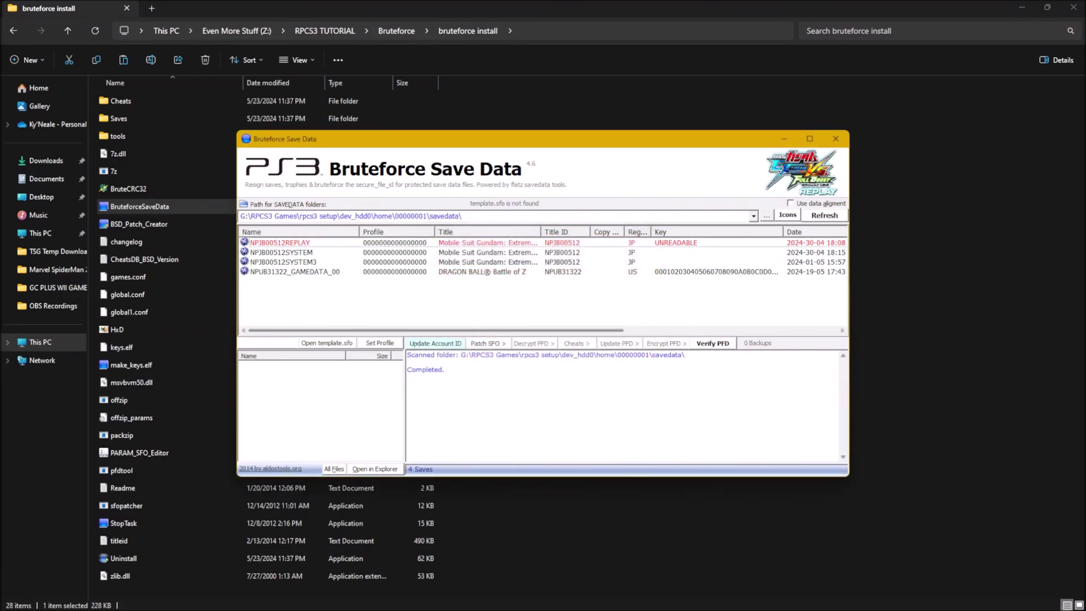
pyautogui.click(280, 243)
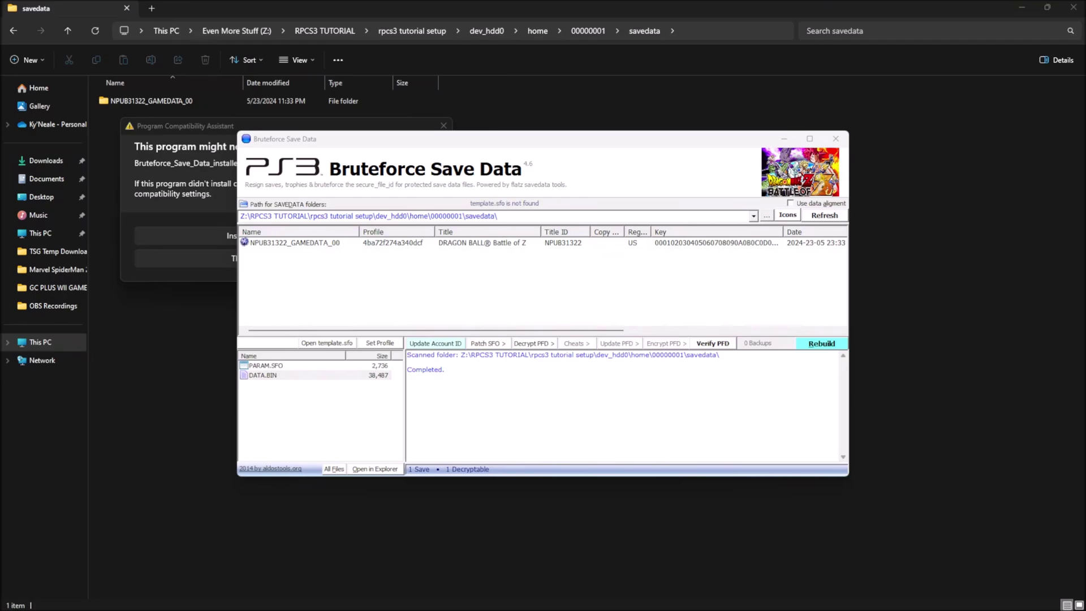
pyautogui.click(294, 242)
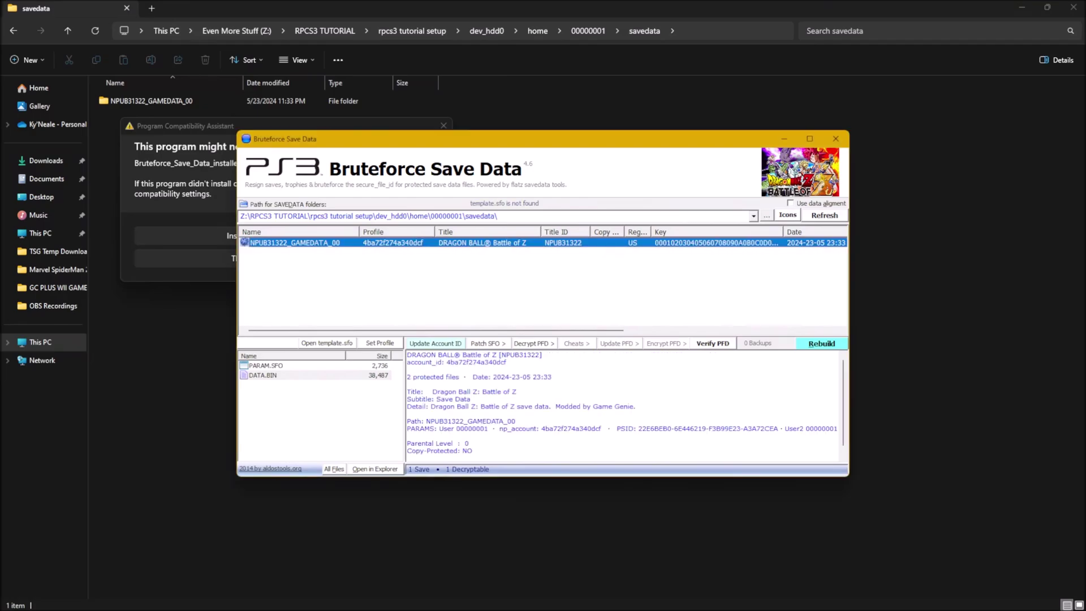
# Decrypt DATA.BIN in the NPUB31322 save with Decrypt PFD, then exit the tool
pyautogui.rightClick(490, 244)
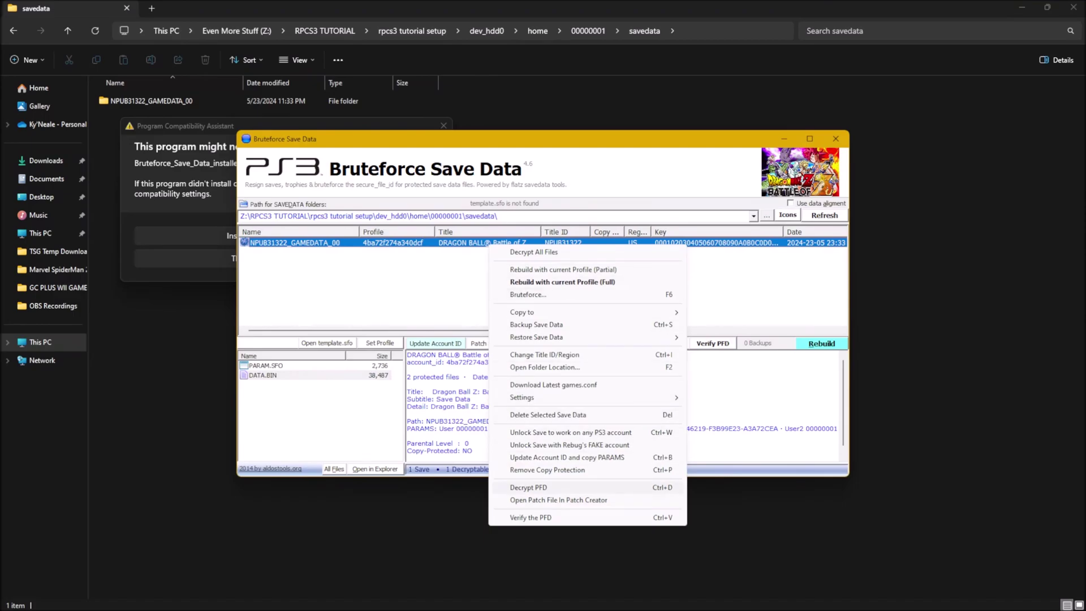
pyautogui.click(528, 487)
pyautogui.click(500, 349)
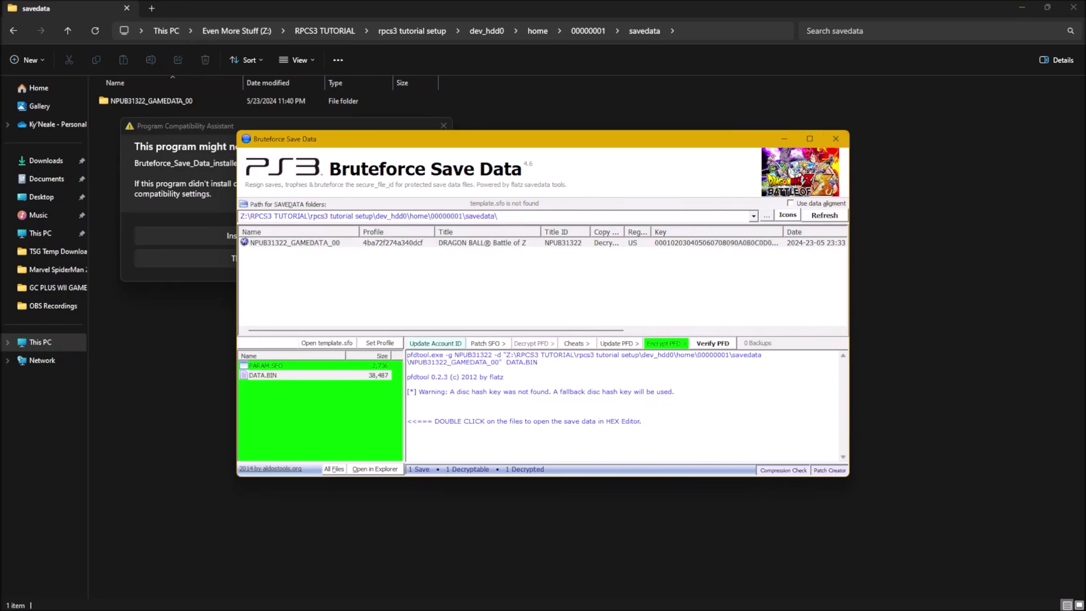
pyautogui.click(835, 139)
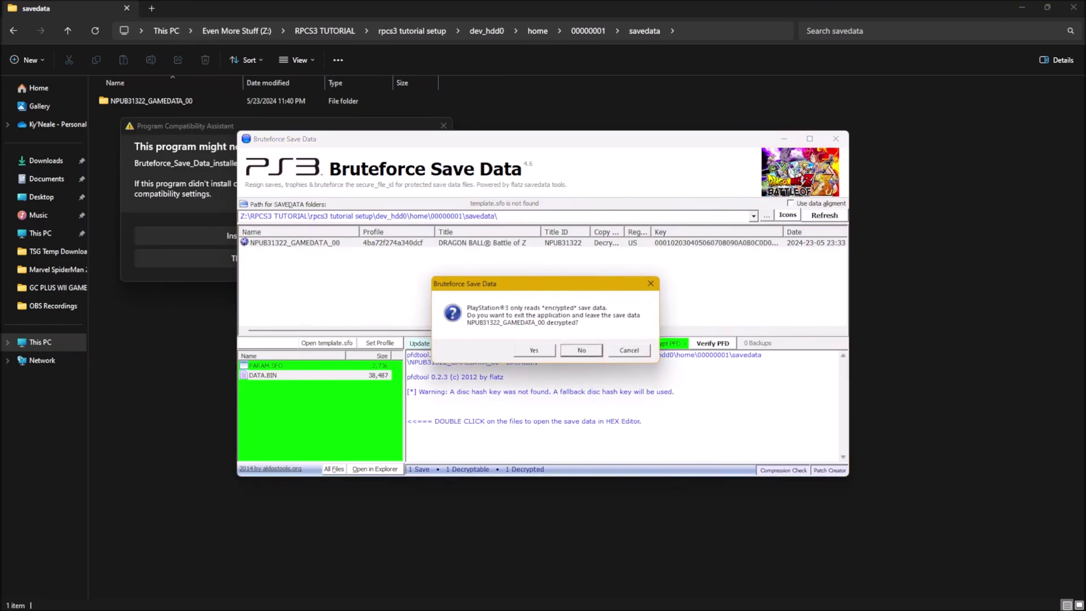
pyautogui.click(581, 350)
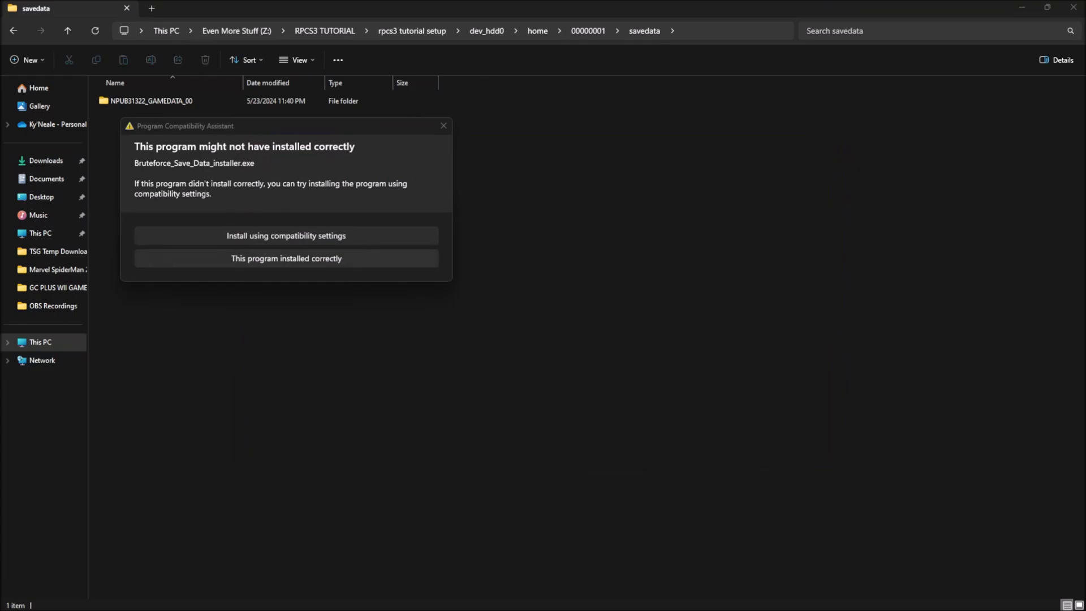
pyautogui.press('Escape')
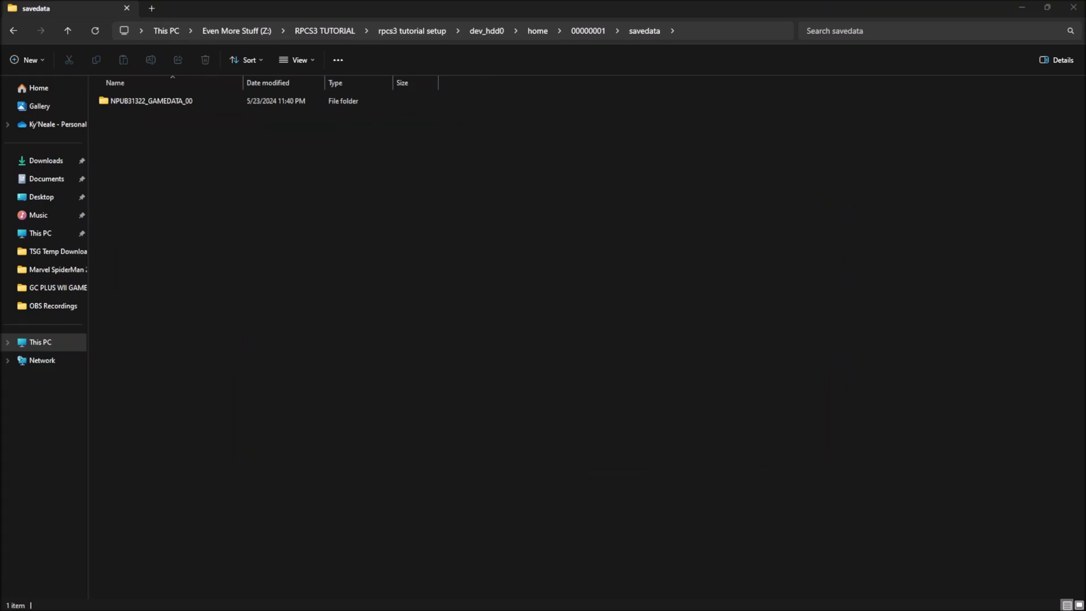
# Get past the Battle of Z title screen, cancelling PSN sign-in, to the offline main menu
pyautogui.hotkey('alt', 'Left')
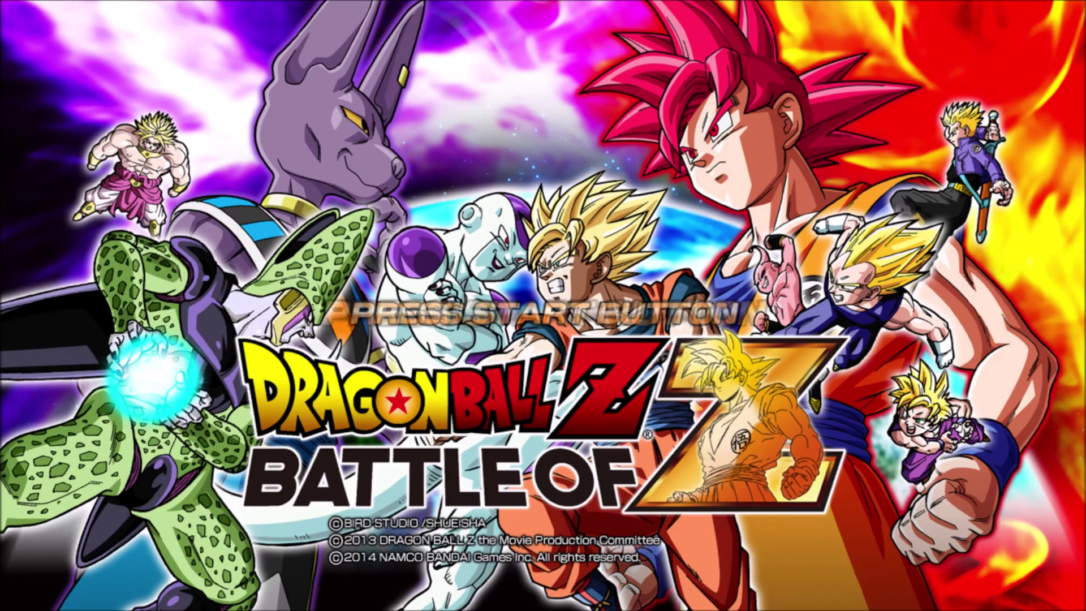
pyautogui.press('Return')
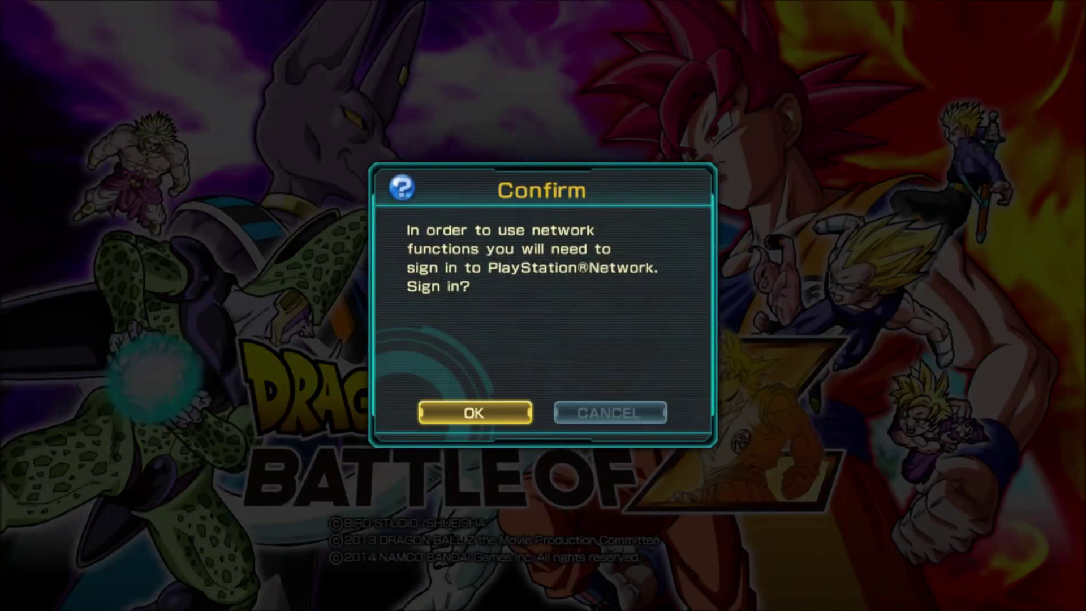
pyautogui.press('Right')
pyautogui.press('Return')
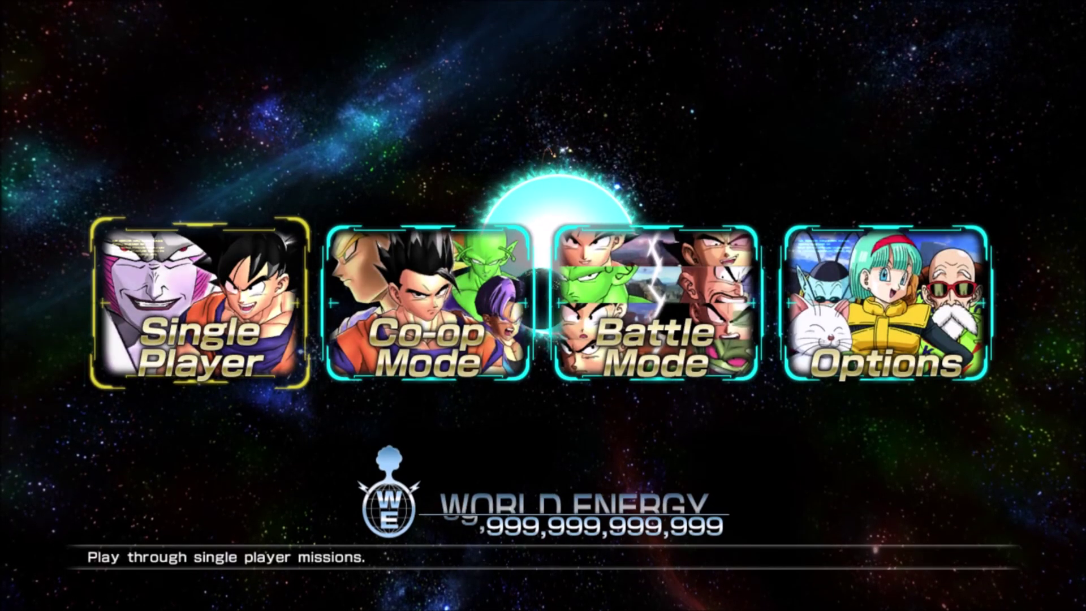
# Enter Single Player mode and cycle the ring slots back to Player 1
pyautogui.press('Right')
pyautogui.press('Right')
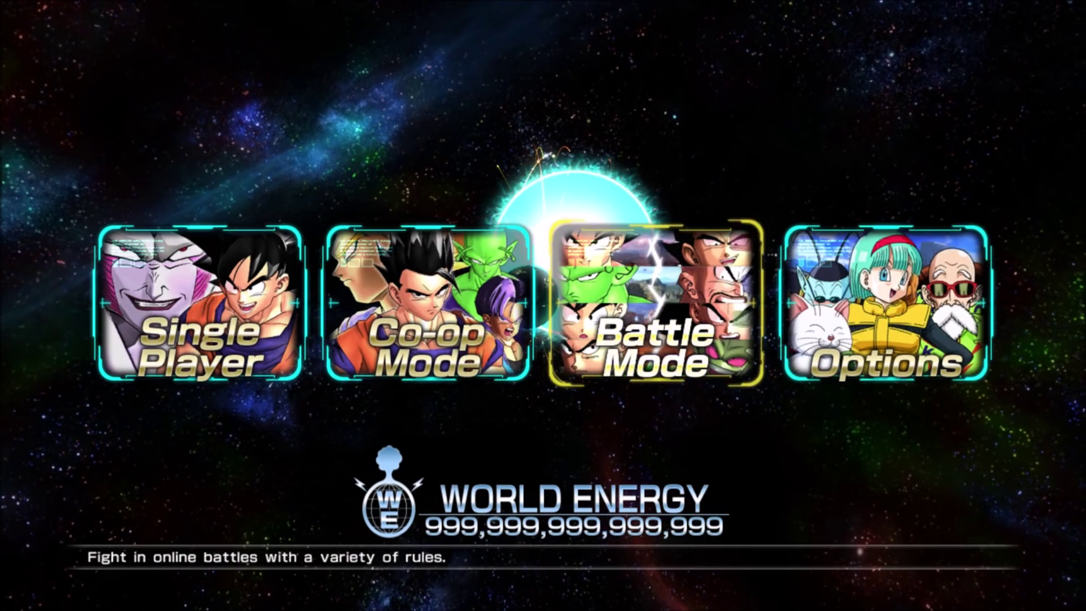
pyautogui.press('Left')
pyautogui.press('Left')
pyautogui.press('Return')
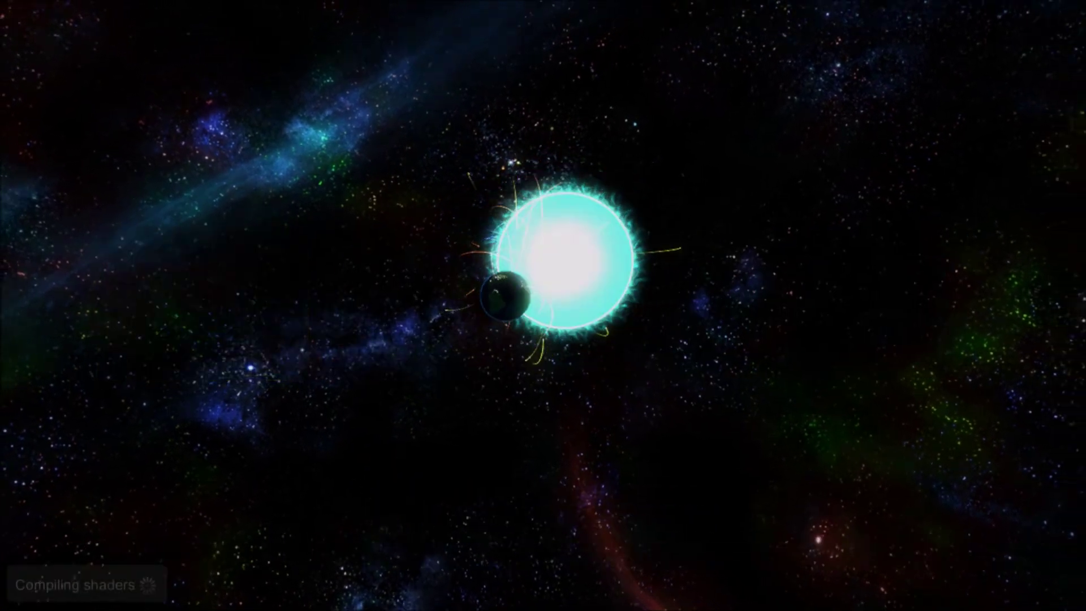
pyautogui.press('Right')
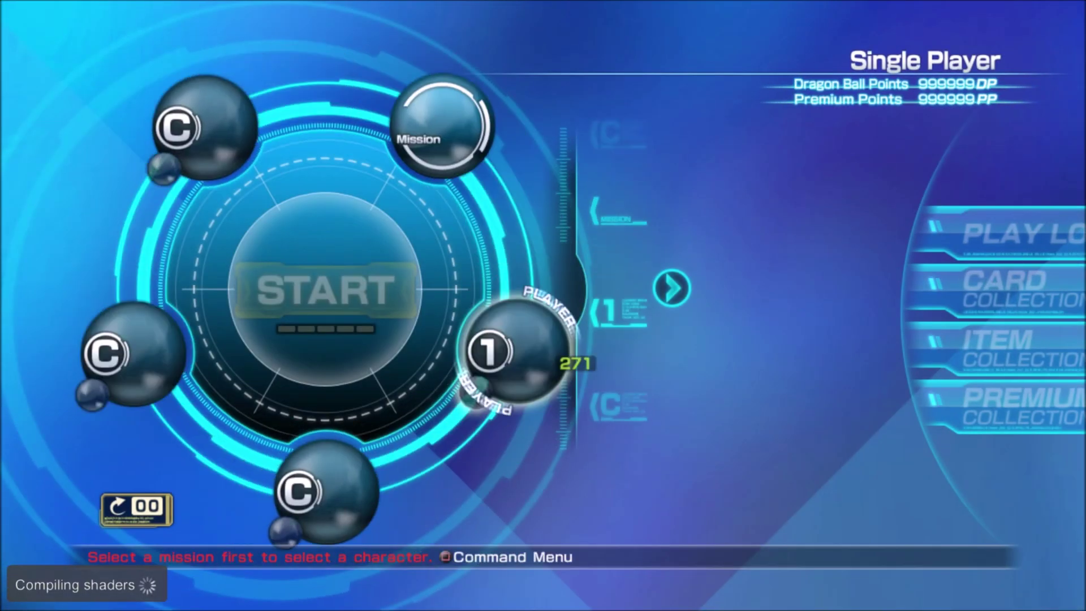
pyautogui.press('Right')
pyautogui.press('Right')
pyautogui.press('Right')
pyautogui.press('Right')
pyautogui.press('Right')
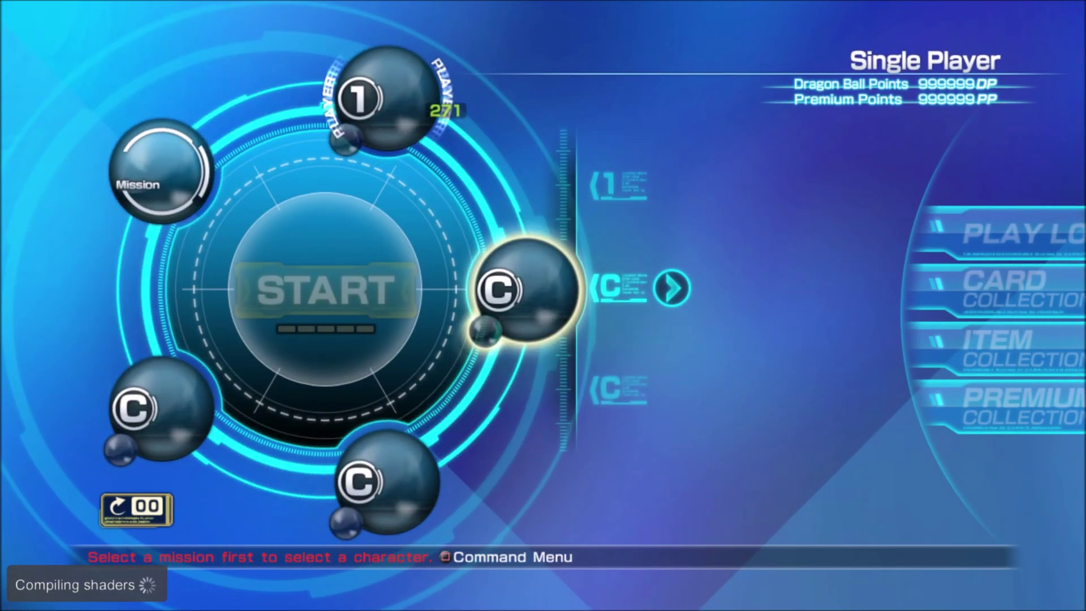
pyautogui.press('Left')
pyautogui.press('x')
pyautogui.press('Escape')
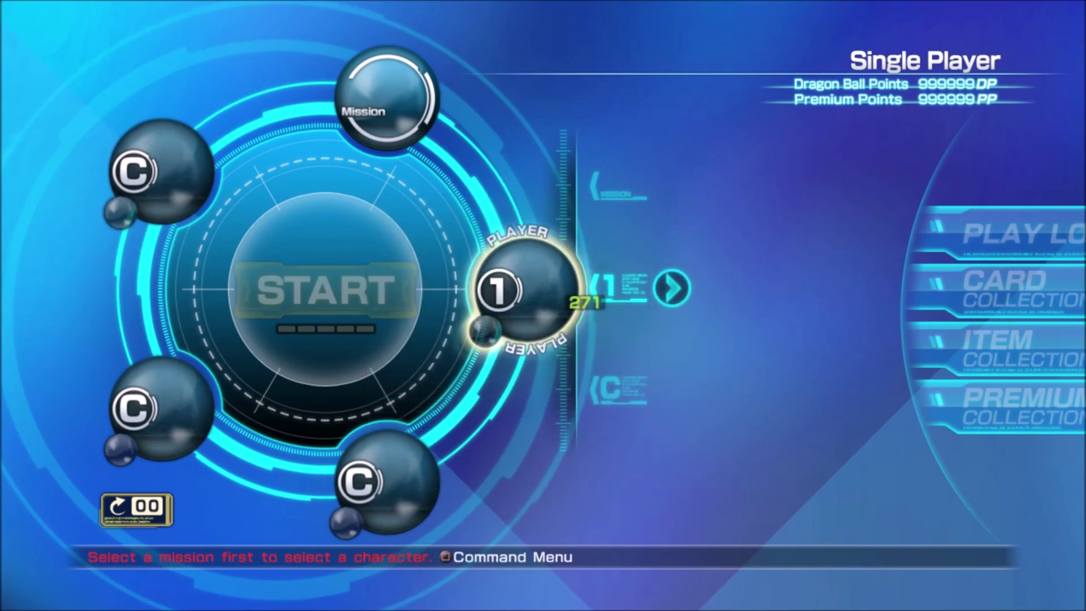
# Choose mission 02 from the Mission orb's list
pyautogui.press('Up')
pyautogui.press('Return')
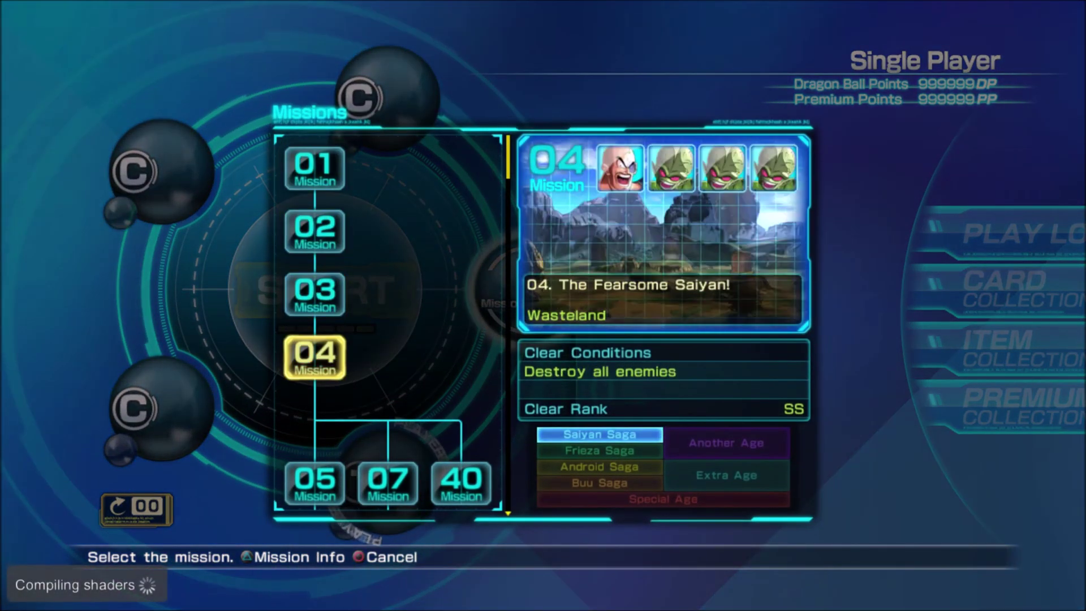
pyautogui.press('Down')
pyautogui.press('Down')
pyautogui.press('Right')
pyautogui.press('Up')
pyautogui.press('Up')
pyautogui.press('Up')
pyautogui.press('Up')
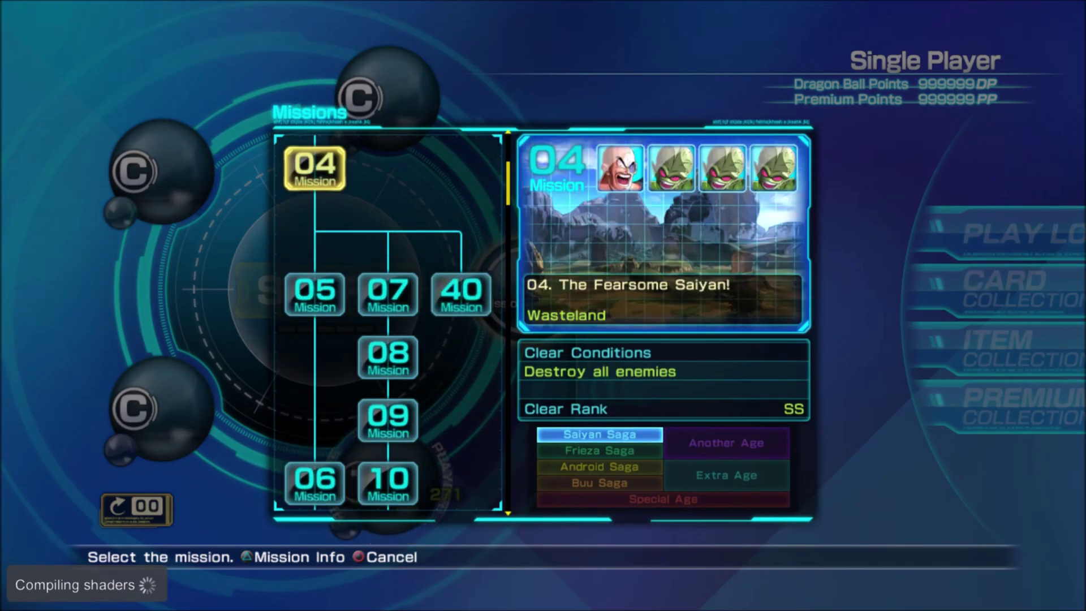
pyautogui.press('Up')
pyautogui.press('Up')
pyautogui.press('Return')
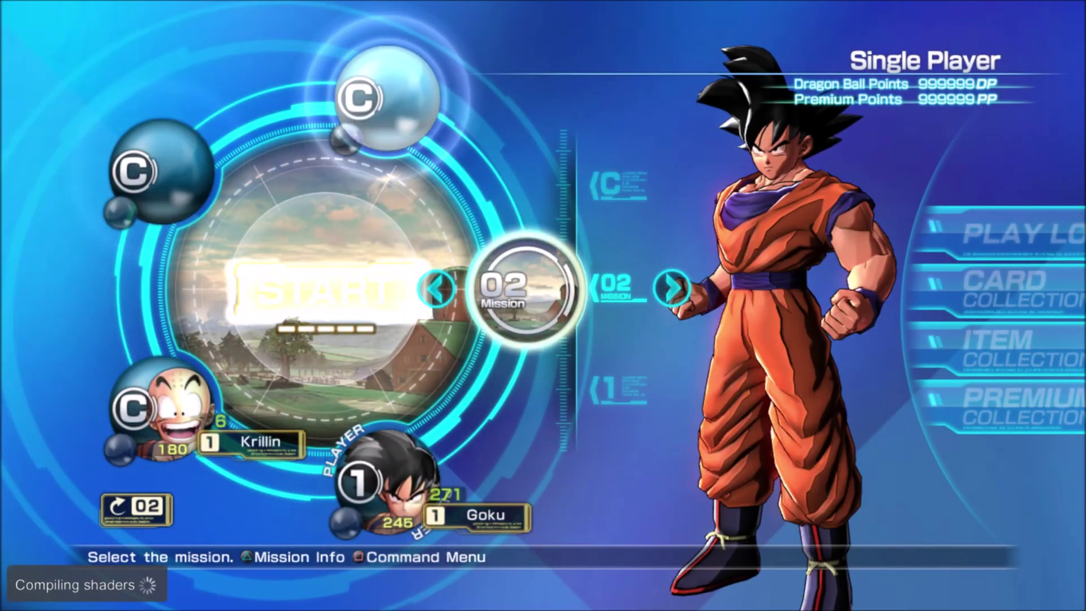
pyautogui.press('Down')
# Browse the character roster down from Goku, then close it
pyautogui.press('Down')
pyautogui.press('Up')
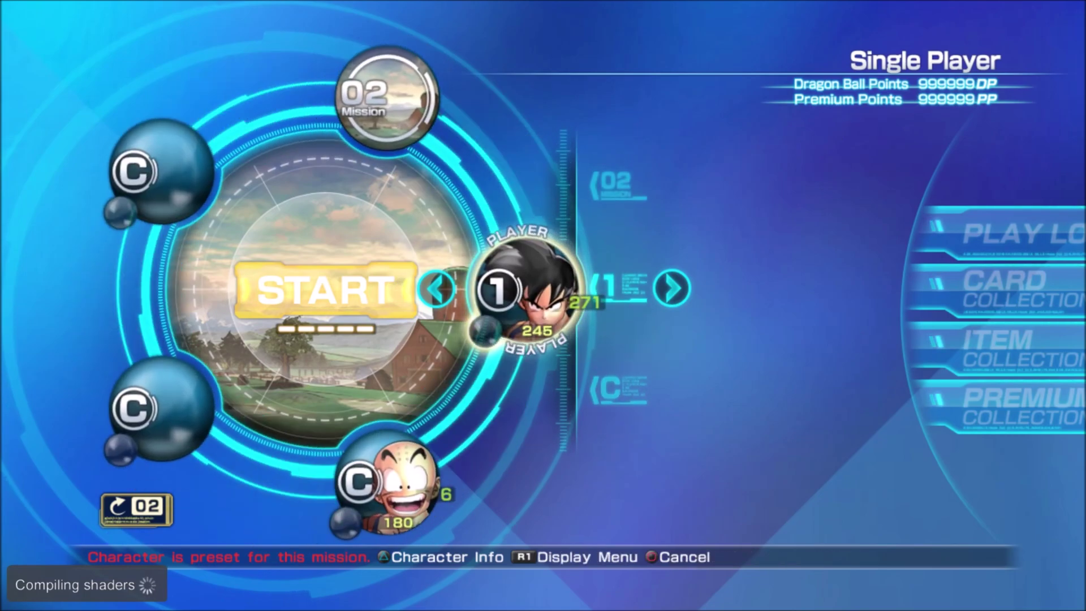
pyautogui.press('Return')
pyautogui.press('Down')
pyautogui.press('Down')
pyautogui.press('Down')
pyautogui.press('Down')
pyautogui.press('Down')
pyautogui.press('Down')
pyautogui.press('Down')
pyautogui.press('Down')
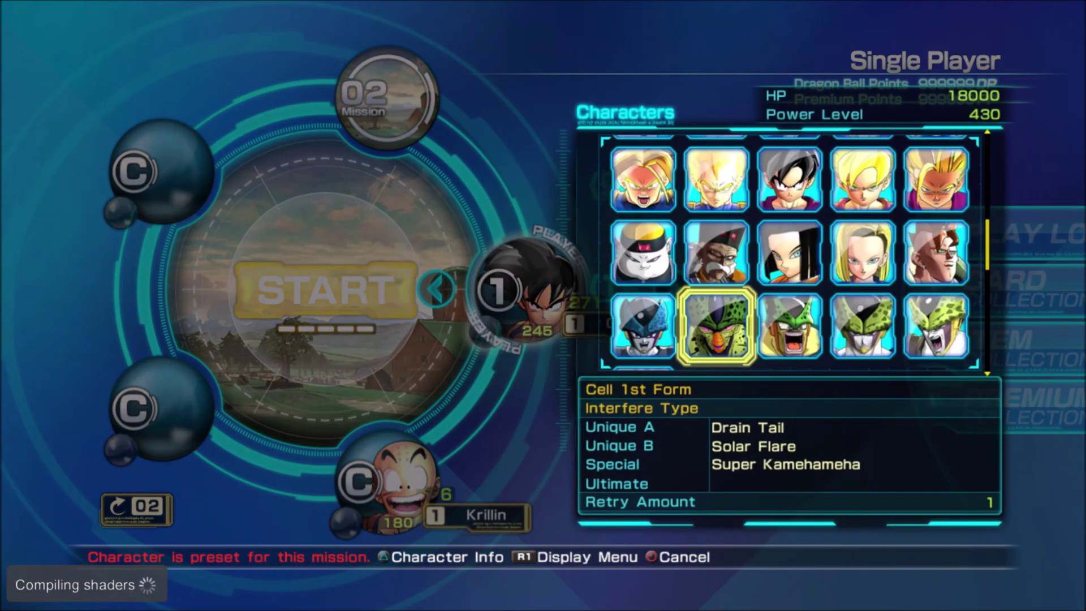
pyautogui.press('Down')
pyautogui.press('Down')
pyautogui.press('Down')
pyautogui.press('Down')
pyautogui.press('Down')
pyautogui.press('Down')
pyautogui.press('Escape')
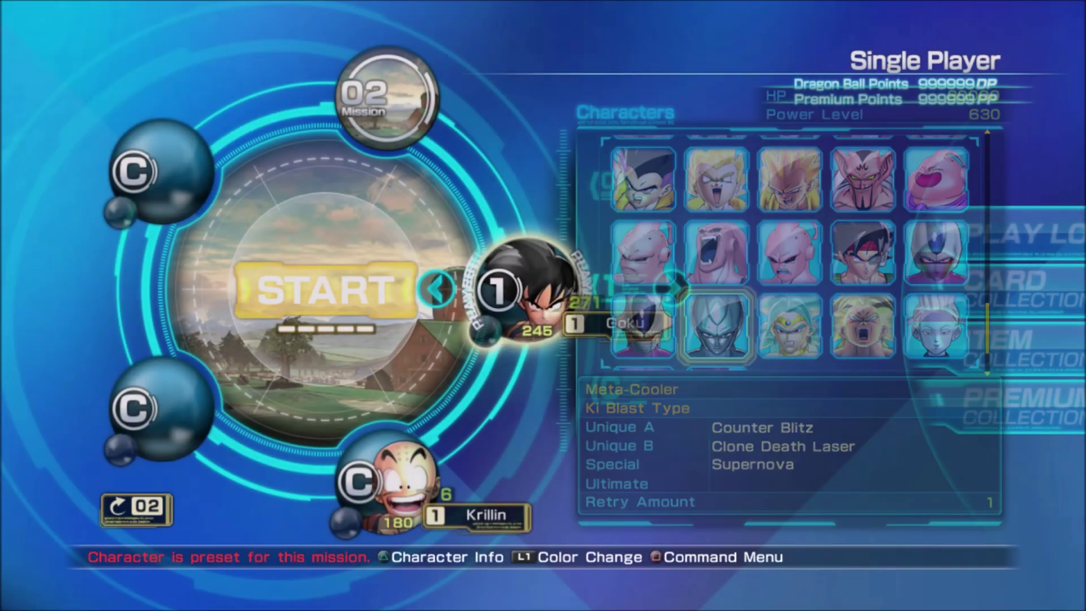
# Confirm Goku as player 1 and open the Card Collection
pyautogui.press('Return')
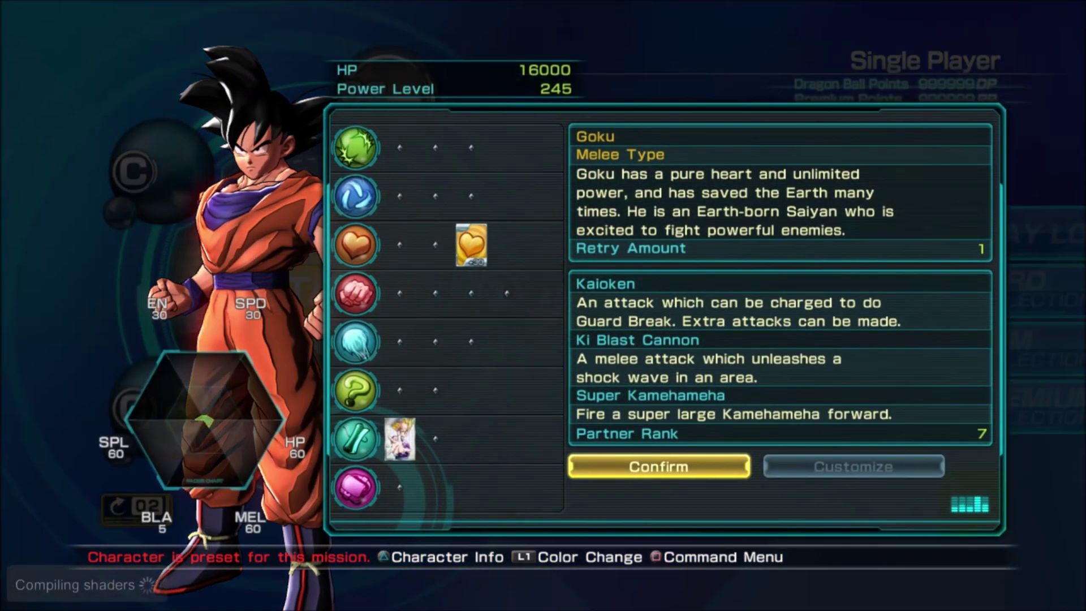
pyautogui.press('Return')
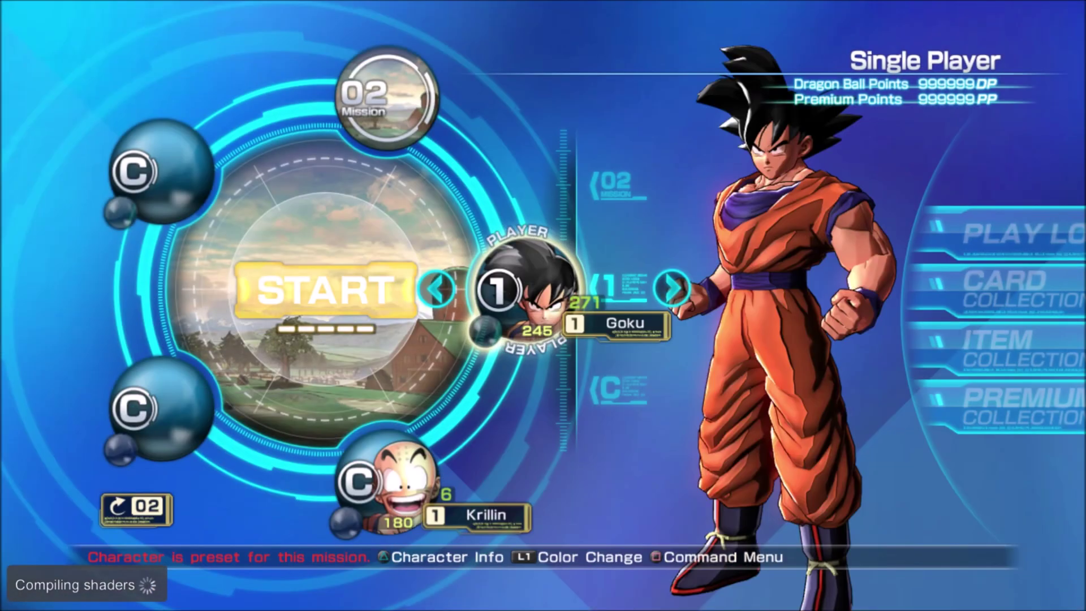
pyautogui.press('Right')
pyautogui.press('Return')
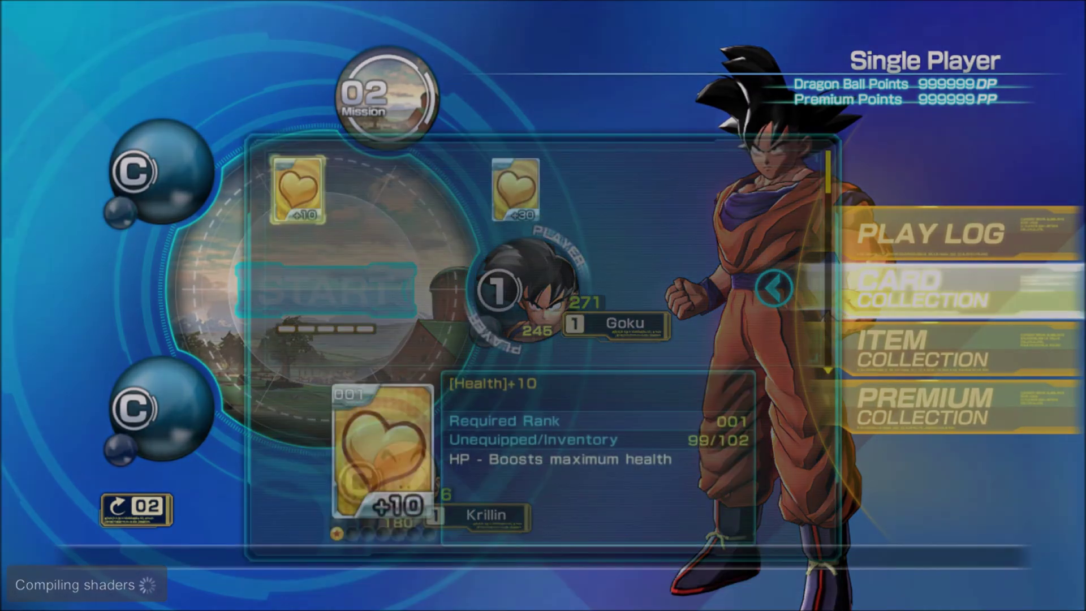
# Scroll the cards down to Perfect Iron Body, then quit the game to the game list
pyautogui.press('Down')
pyautogui.press('Down')
pyautogui.press('Down')
pyautogui.press('Down')
pyautogui.press('Down')
pyautogui.press('Down')
pyautogui.press('Down')
pyautogui.press('Down')
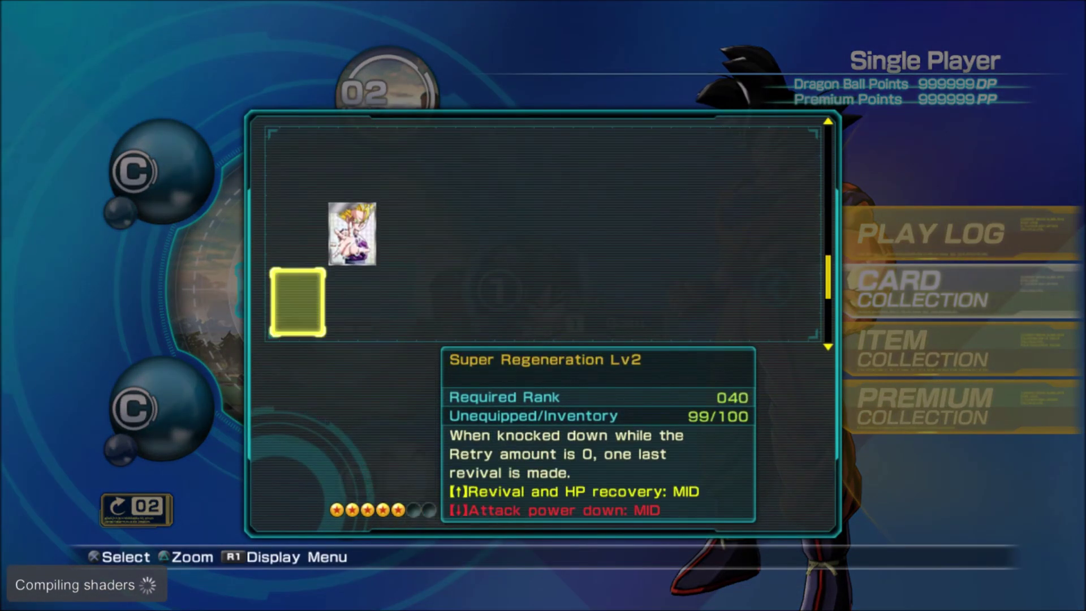
pyautogui.press('Down')
pyautogui.press('Down')
pyautogui.press('Down')
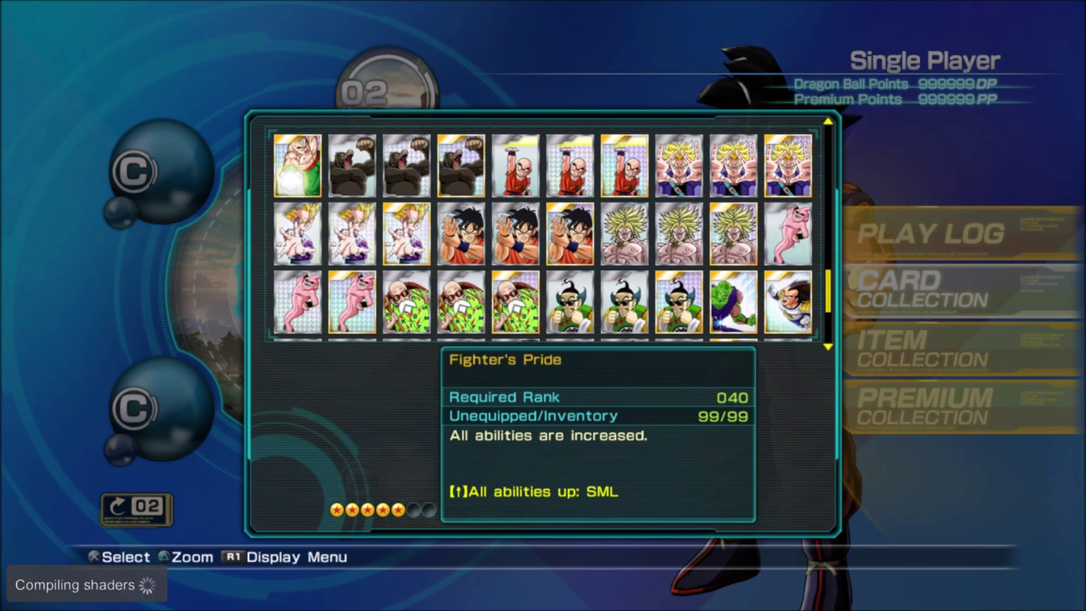
pyautogui.press('Down')
pyautogui.press('Down')
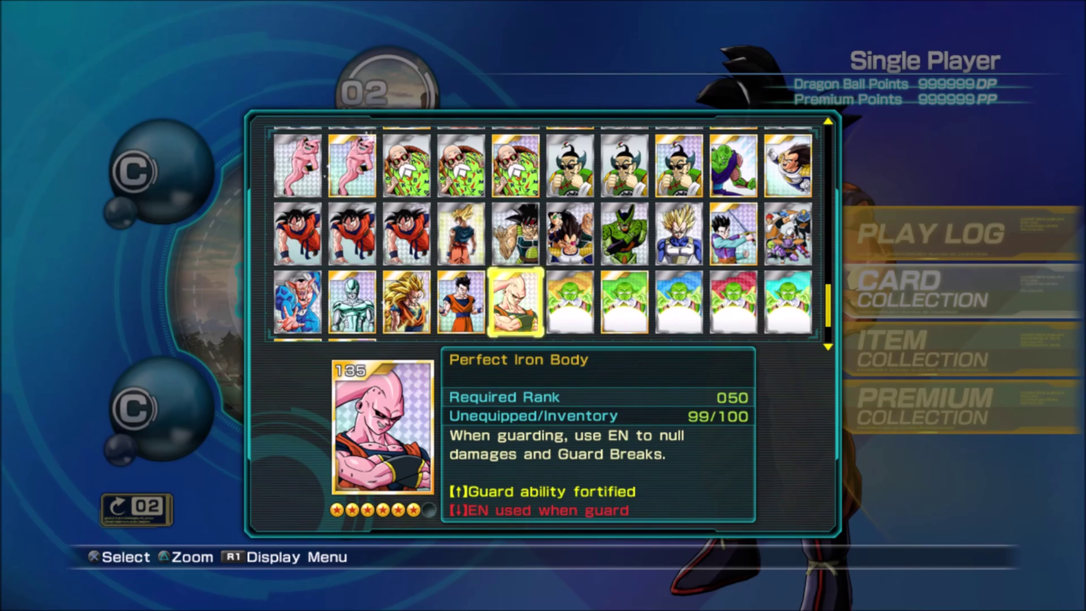
pyautogui.hotkey('ctrl', 's')
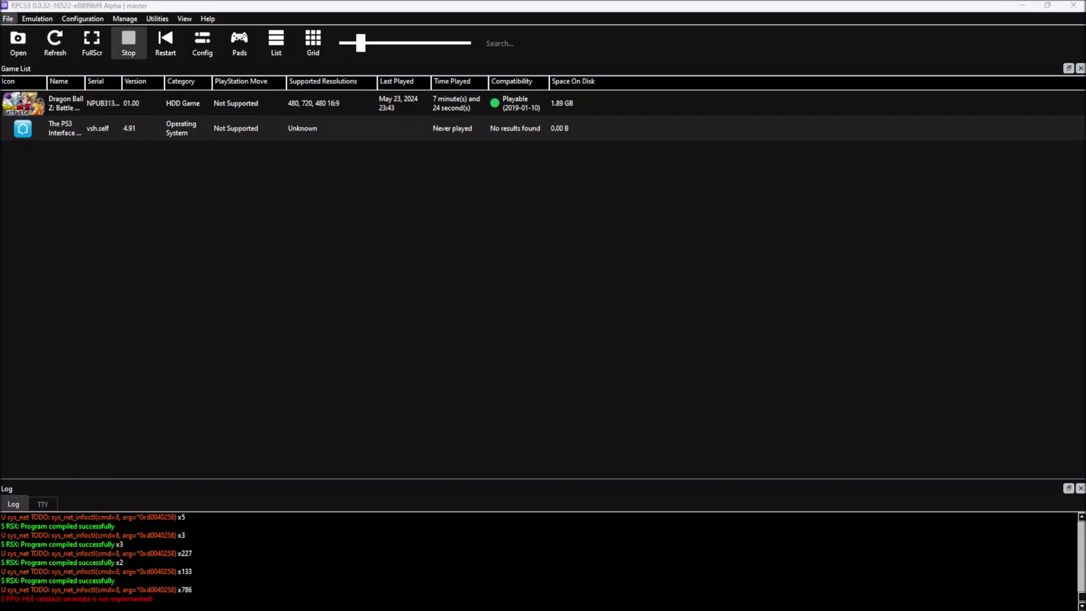
pyautogui.hotkey('alt', 'f')
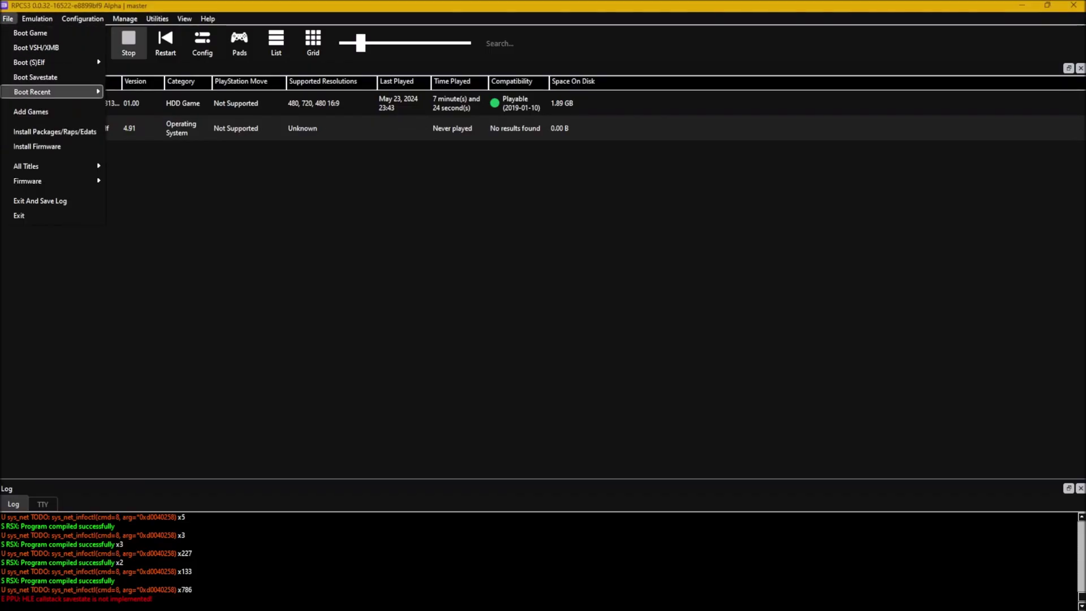
# Install DRAGON BALL Z BATTLE OF Z USA ALL DLC PACK FIX (NPUB31322).pkg from the dlc folder
pyautogui.press('Down')
pyautogui.press('Down')
pyautogui.press('Return')
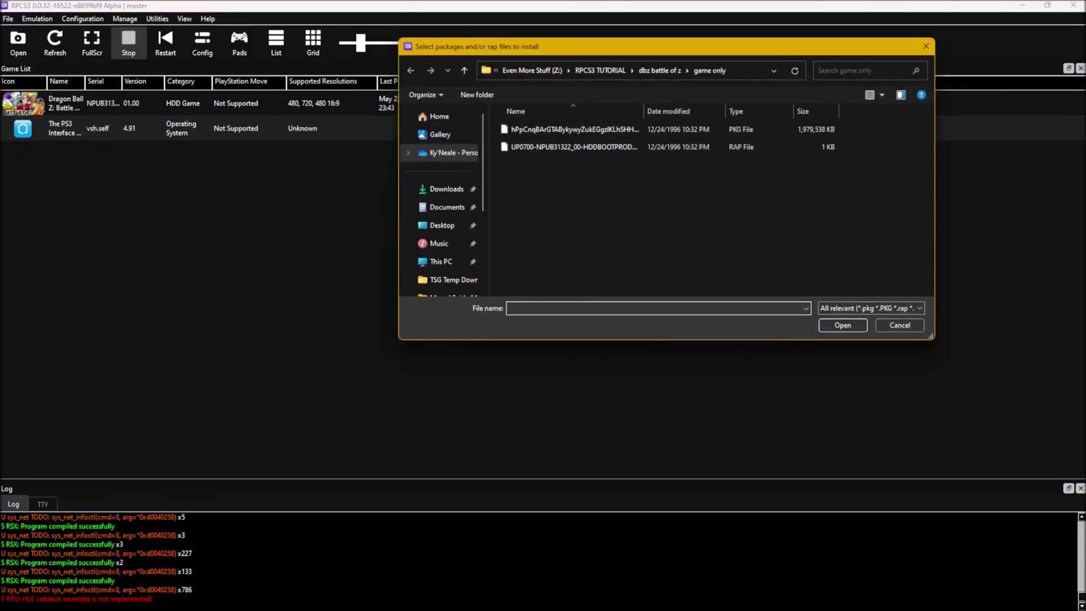
pyautogui.click(659, 71)
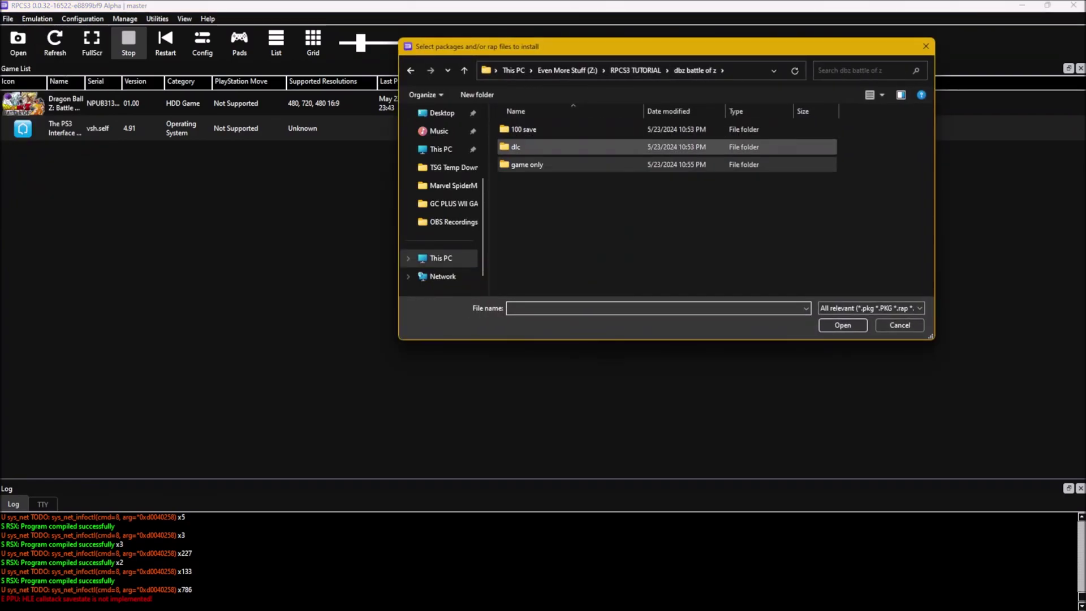
pyautogui.press('Return')
pyautogui.press('Down')
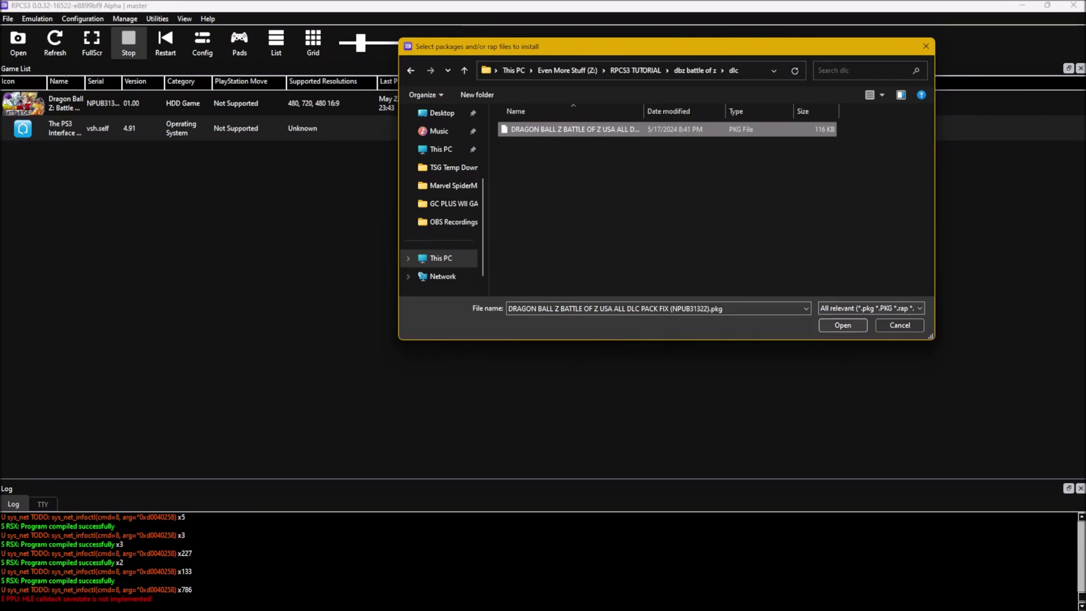
pyautogui.press('Return')
pyautogui.press('Return')
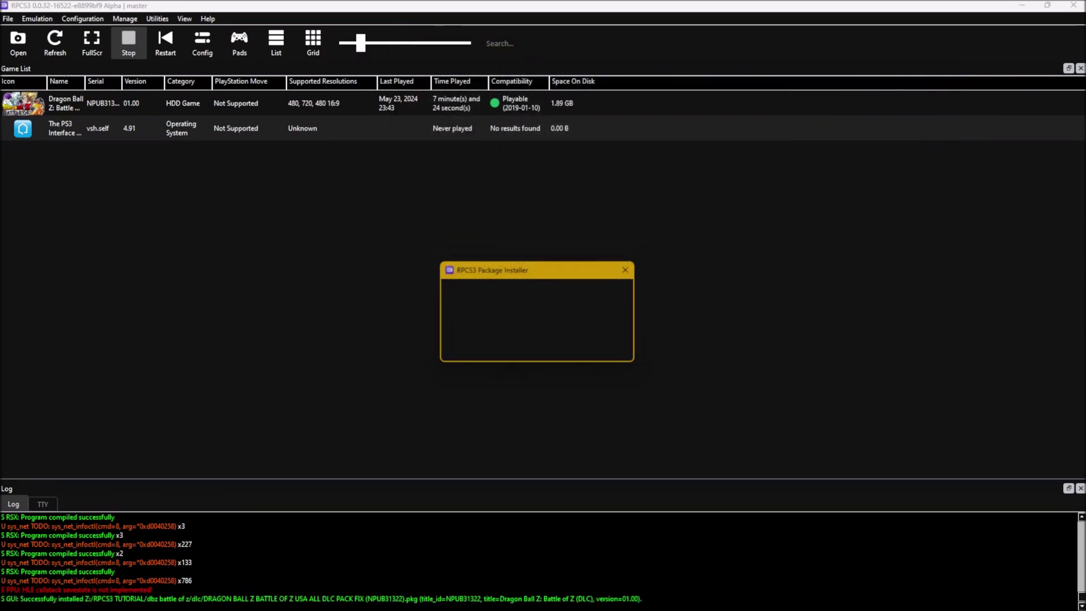
pyautogui.press('Return')
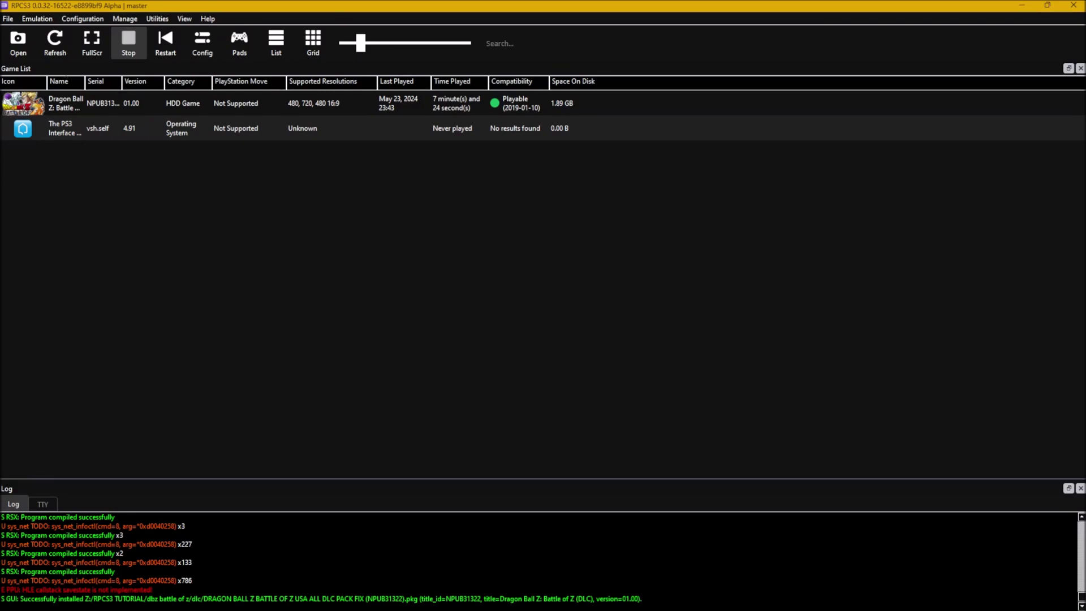
# Create a custom Battle of Z configuration with Network Status Connected and PSN Status RPCN
pyautogui.click(65, 103)
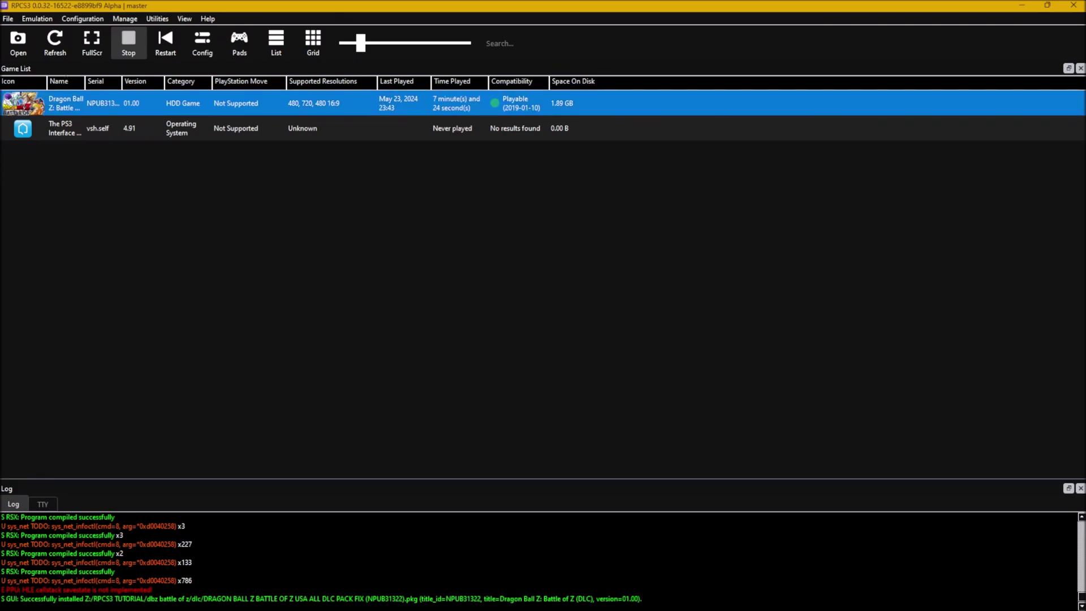
pyautogui.rightClick(230, 103)
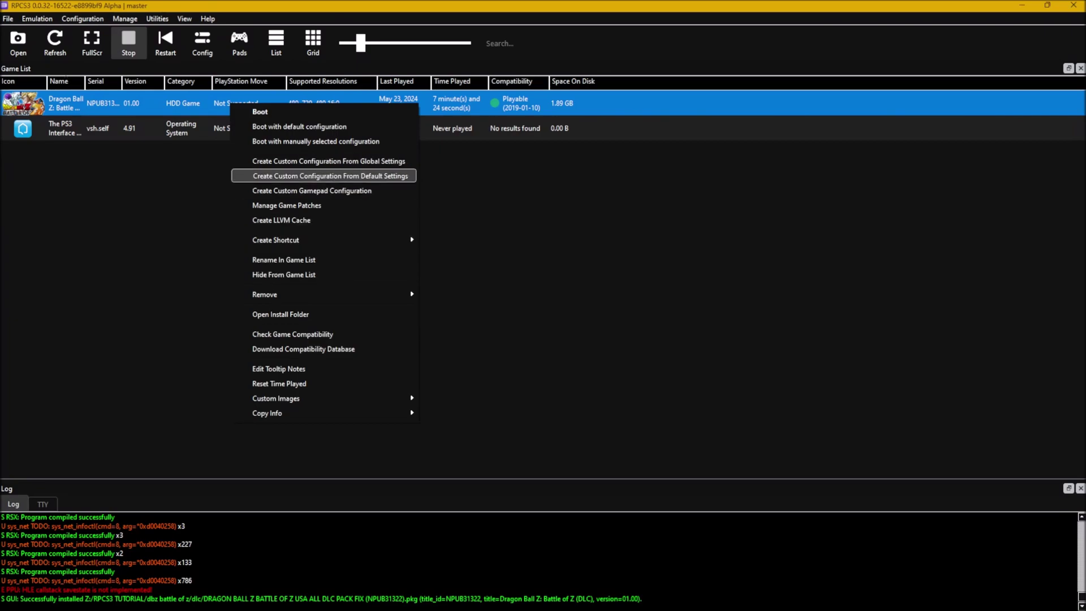
pyautogui.click(330, 176)
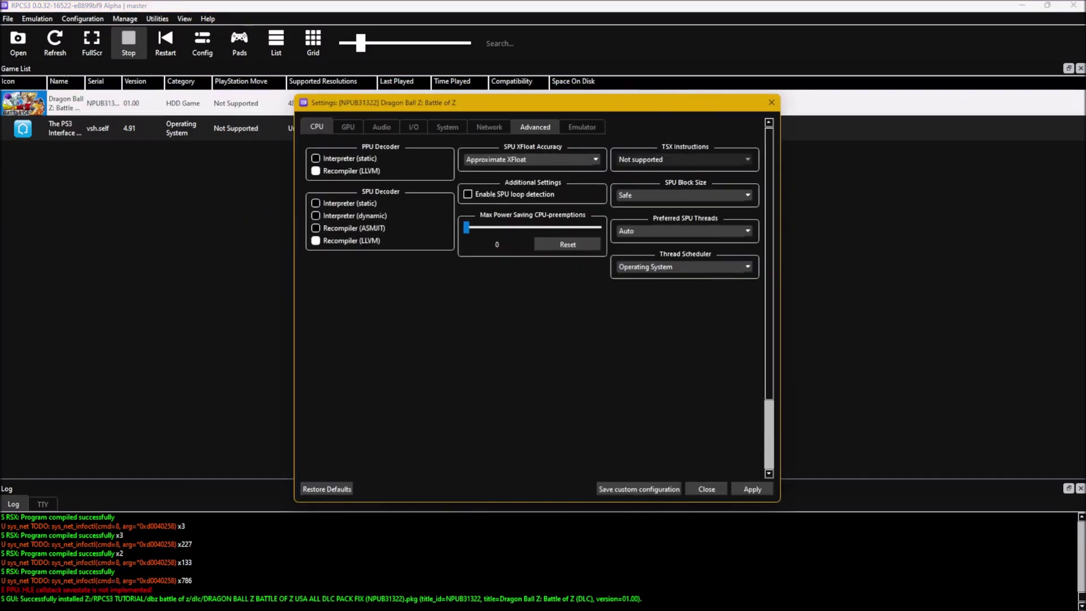
pyautogui.click(489, 127)
pyautogui.click(419, 173)
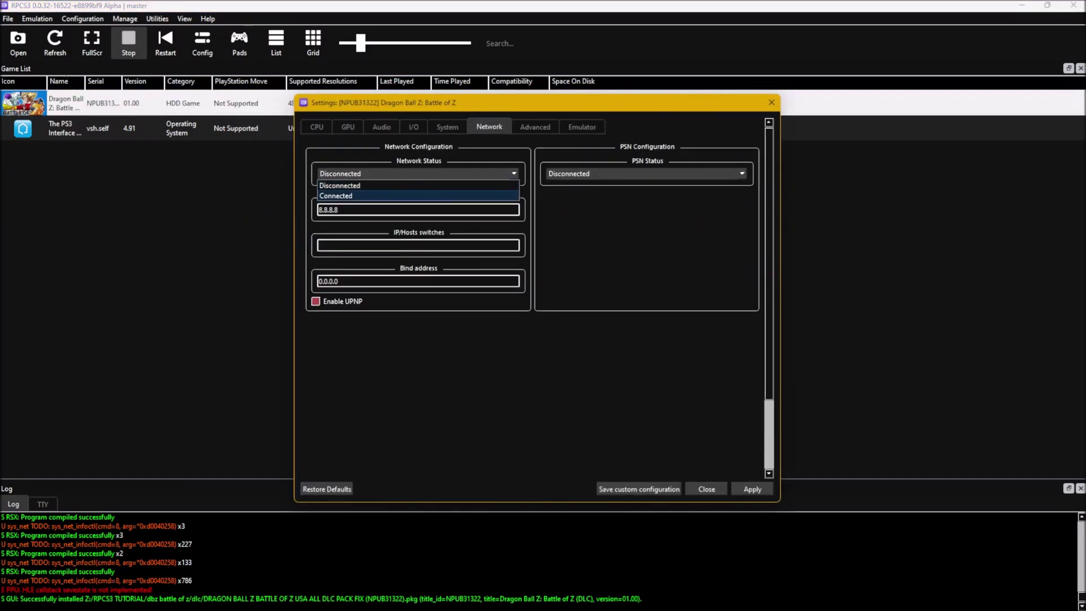
pyautogui.click(339, 196)
pyautogui.click(646, 173)
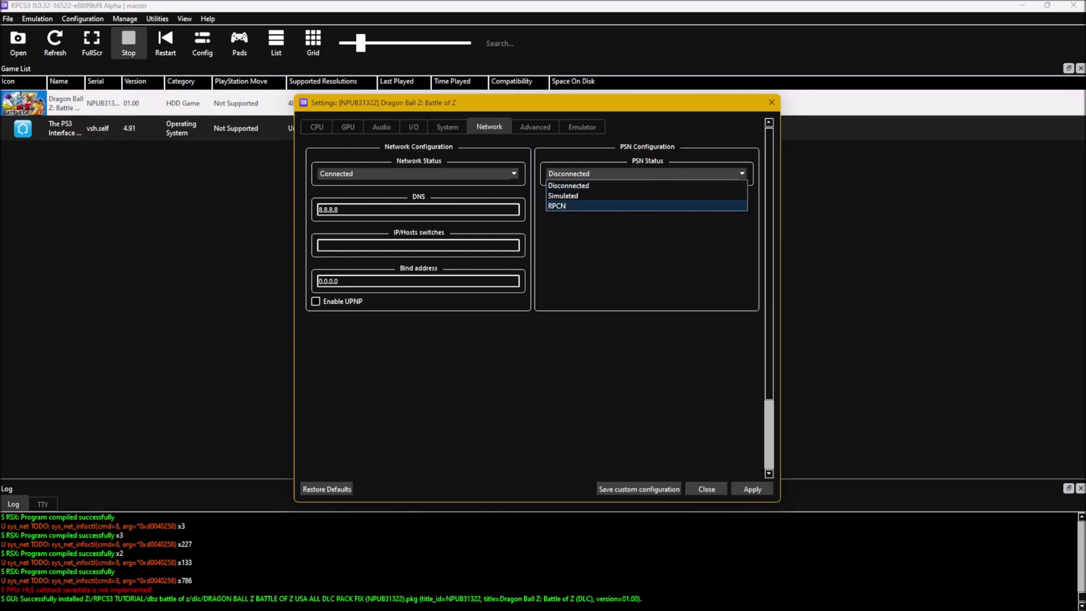
pyautogui.click(557, 206)
pyautogui.click(646, 174)
pyautogui.click(557, 206)
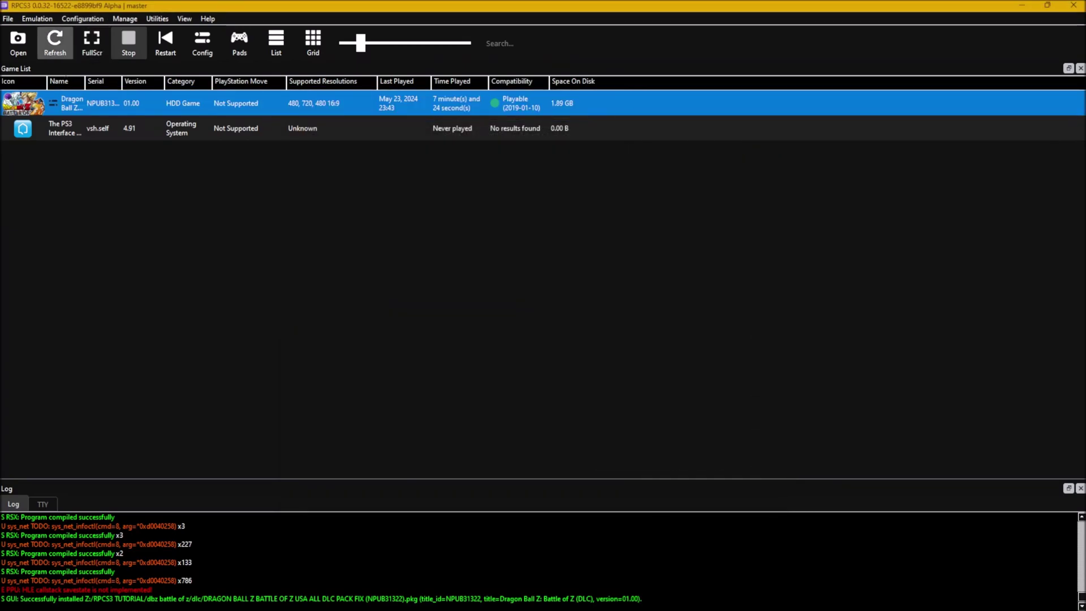
# Go to Configuration > RPCN > Account and start creating a new account
pyautogui.click(37, 19)
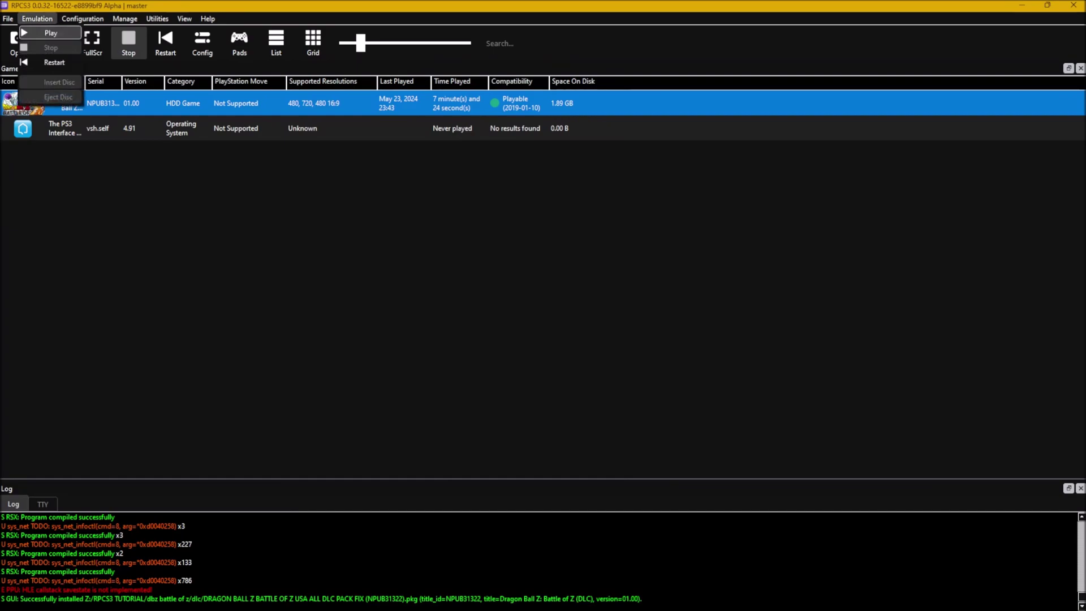
pyautogui.moveTo(82, 18)
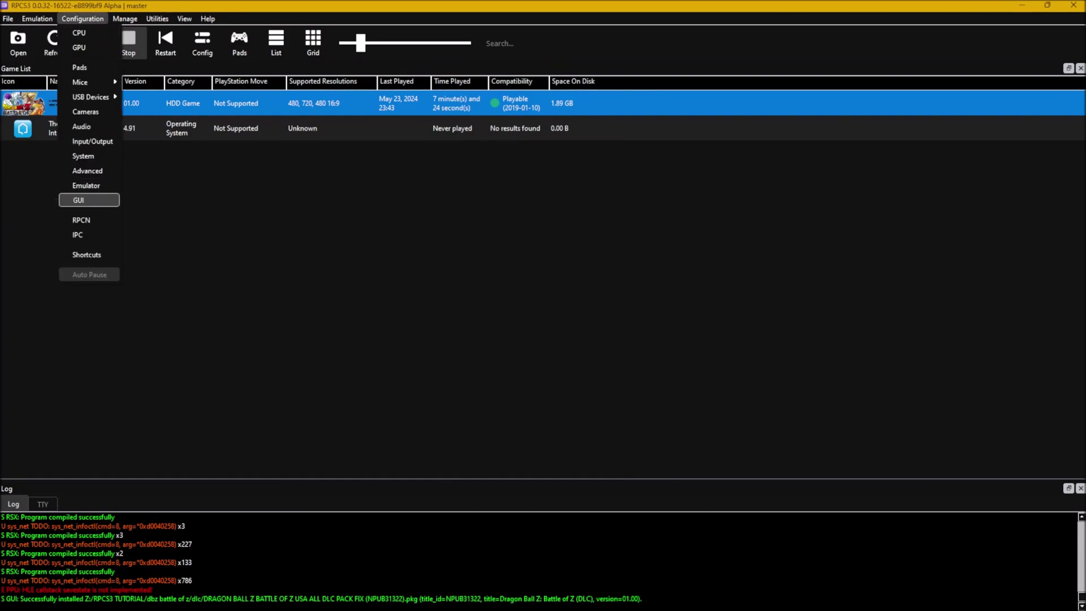
pyautogui.click(81, 220)
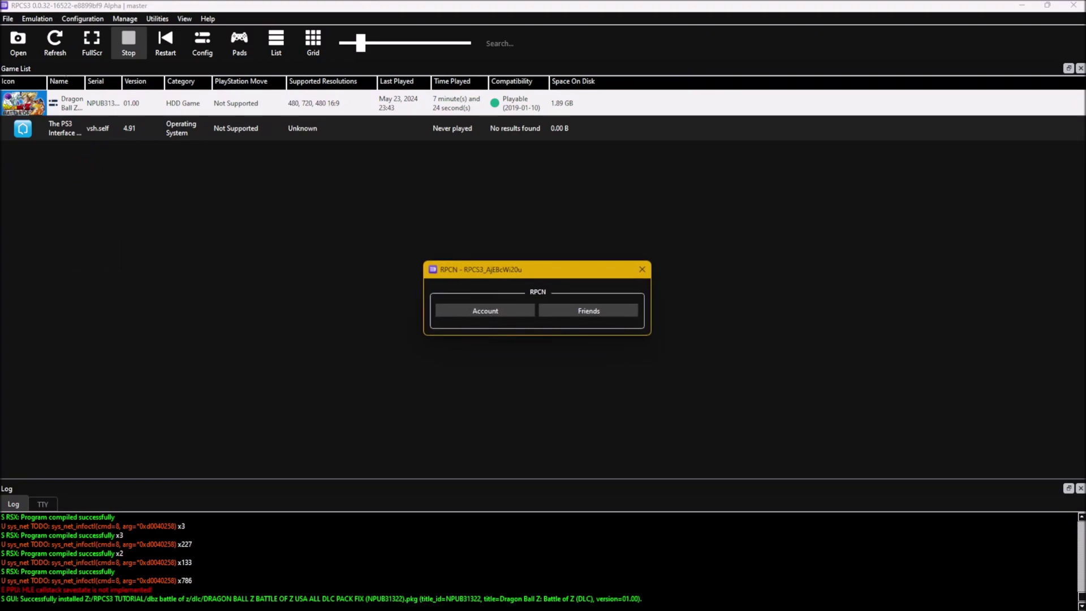
pyautogui.press('Return')
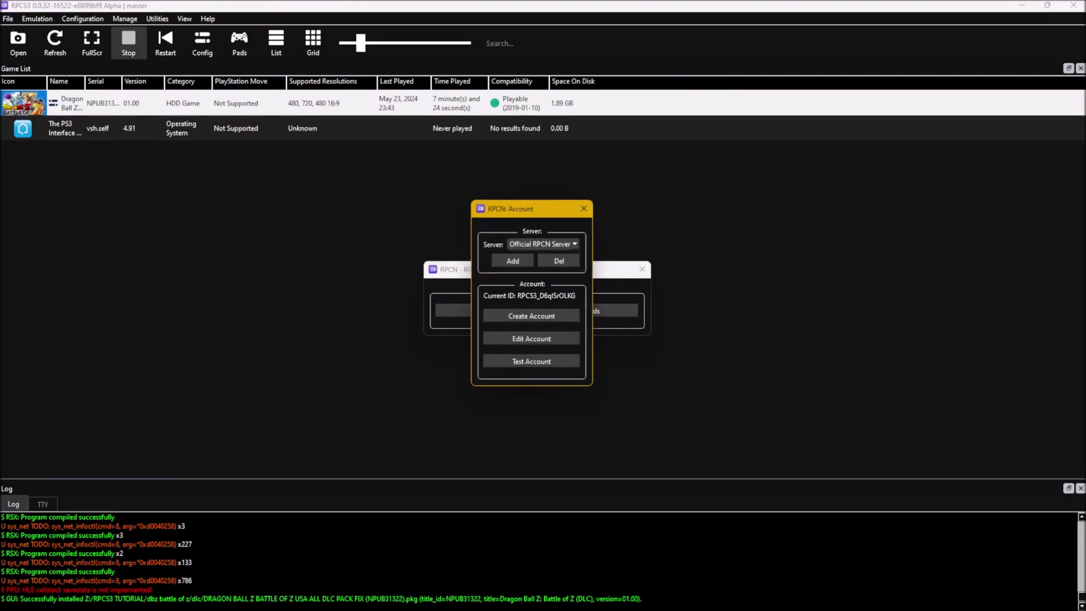
pyautogui.press('Return')
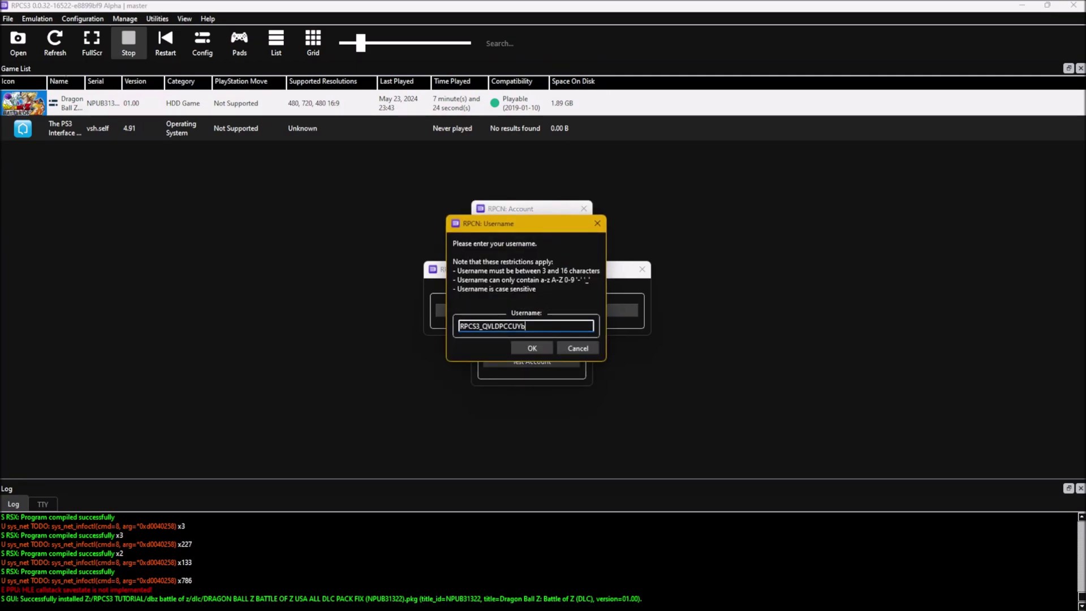
# Replace the prefilled username with a chosen username and continue to the password step
pyautogui.hotkey('ctrl', 'a')
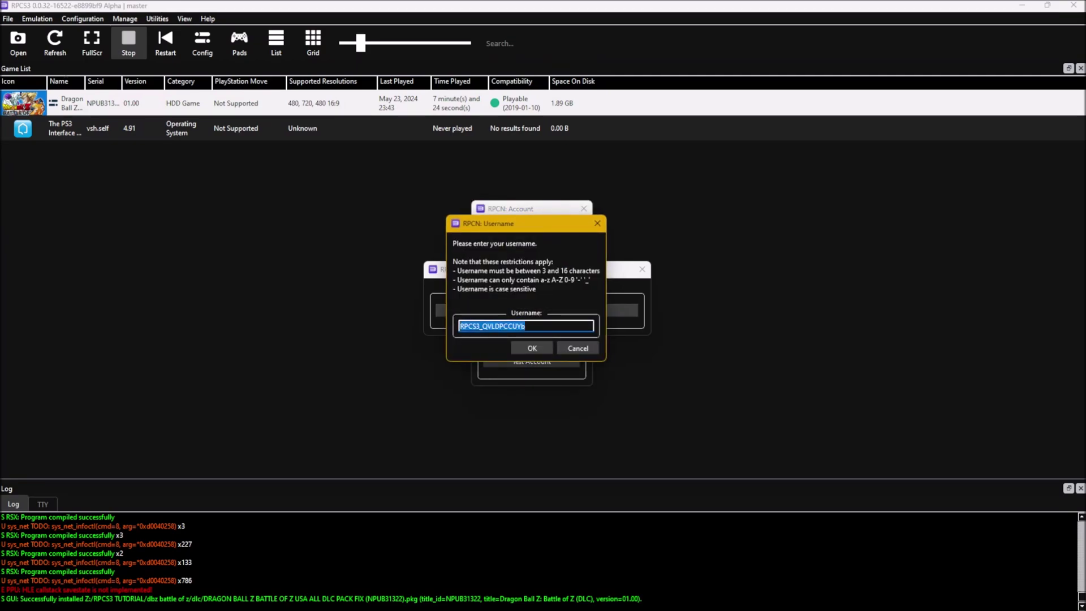
pyautogui.press('BackSpace')
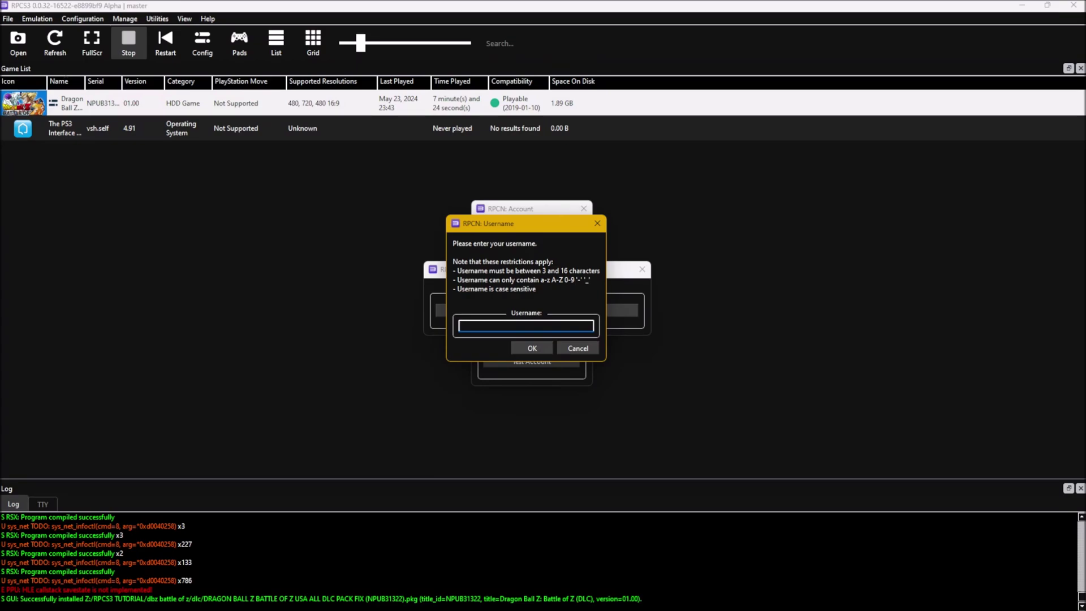
pyautogui.write('Midno')
pyautogui.press('BackSpace')
pyautogui.write('ightAlt')
pyautogui.press('Return')
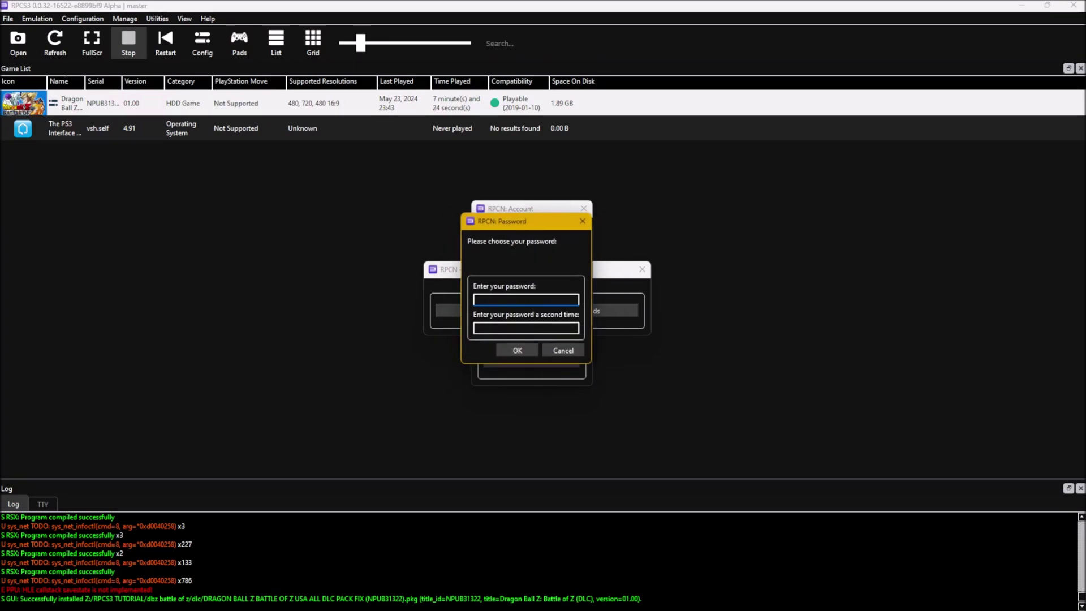
# Enter and repeat the account password, then confirm to create the RPCN account
pyautogui.write('•••••••')
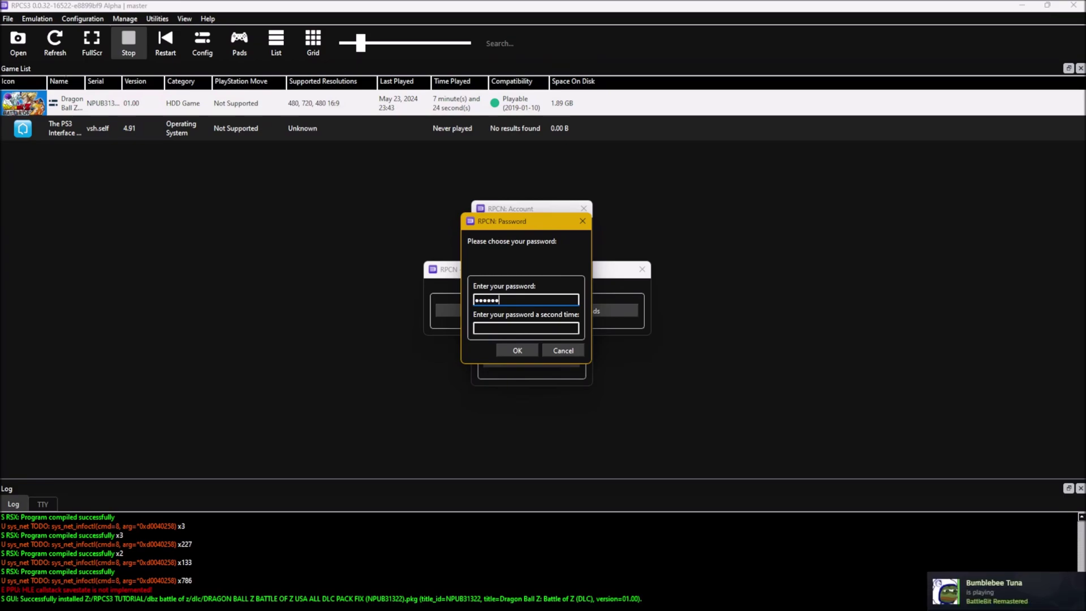
pyautogui.write('•••')
pyautogui.press('Tab')
pyautogui.write('••••••••••')
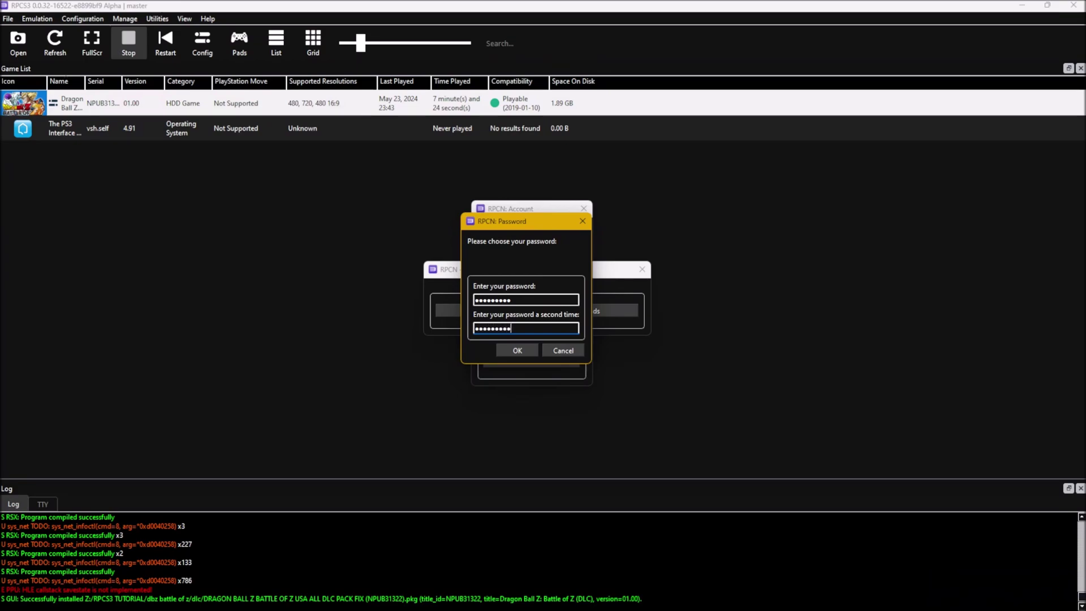
pyautogui.press('Return')
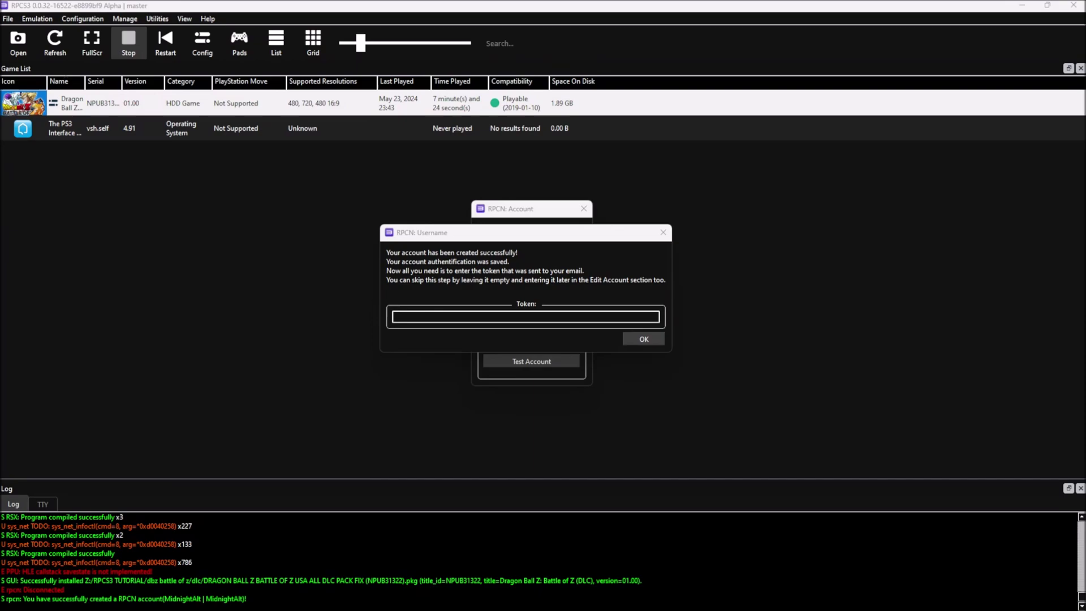
# Enter the emailed validation token, acknowledge the account-valid message, and close the Account and RPCN dialogs
pyautogui.click(525, 317)
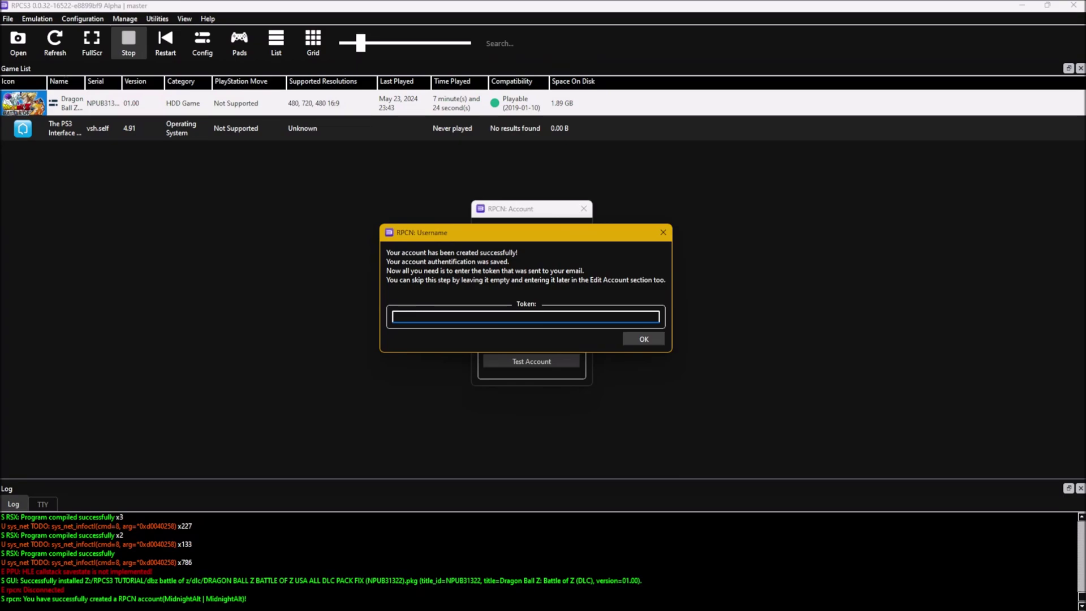
pyautogui.press('Return')
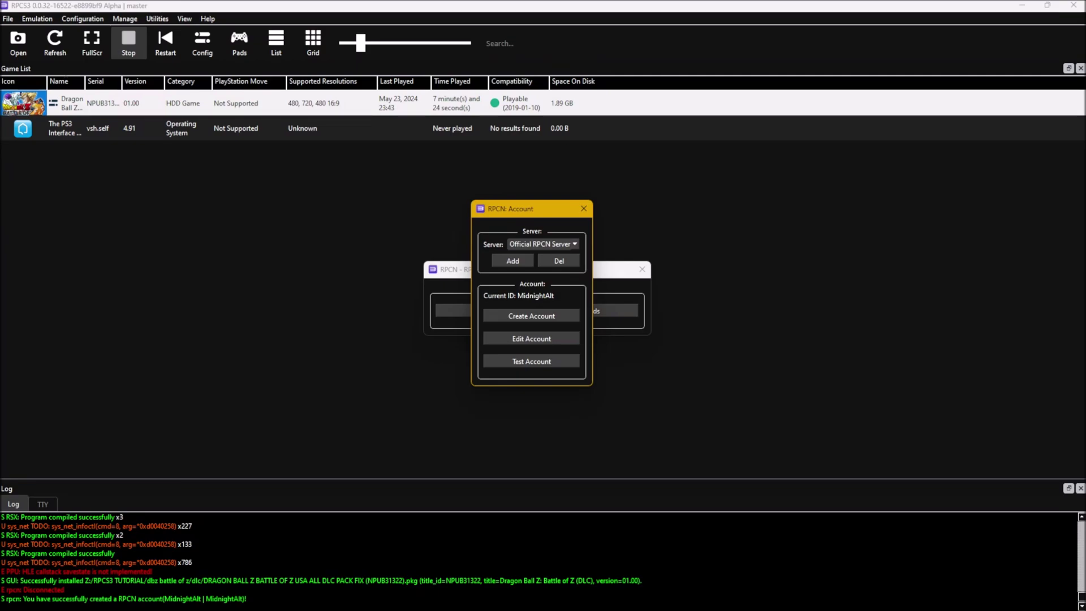
pyautogui.moveTo(509, 208); pyautogui.dragTo(539, 145)
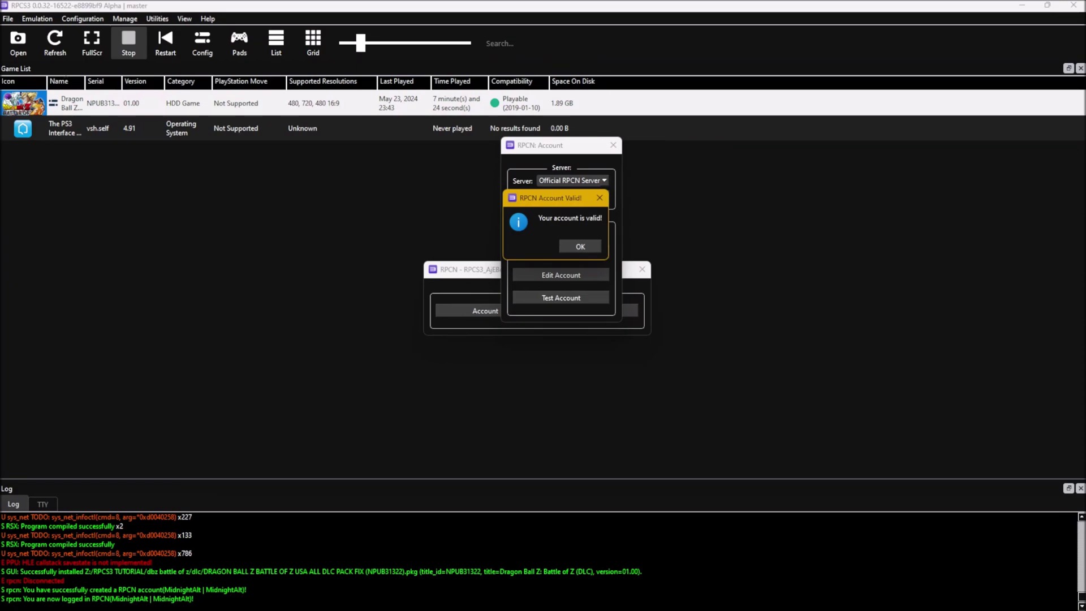
pyautogui.press('Return')
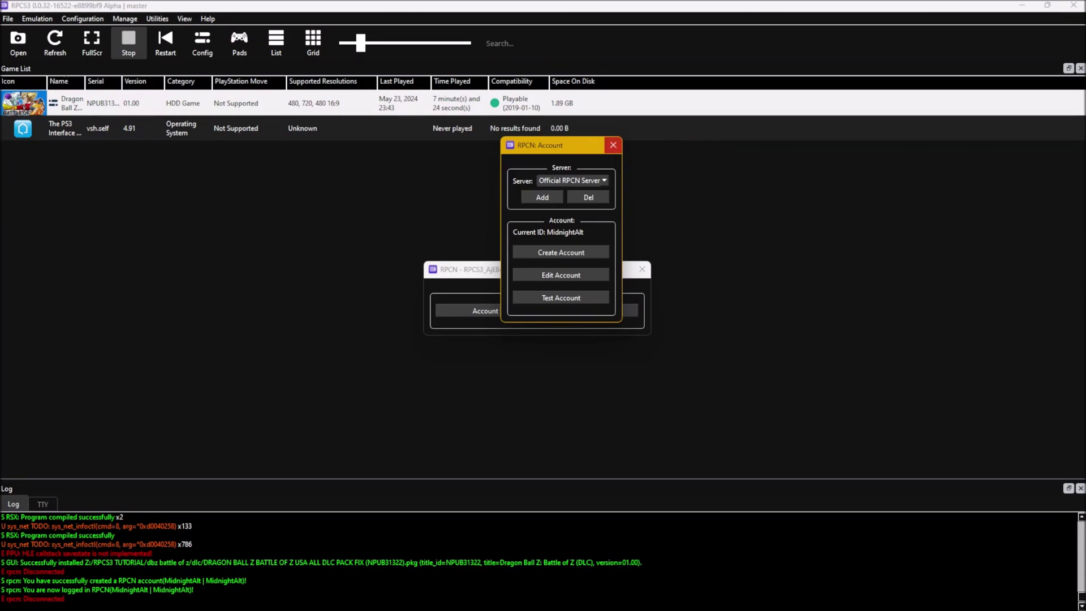
pyautogui.click(614, 145)
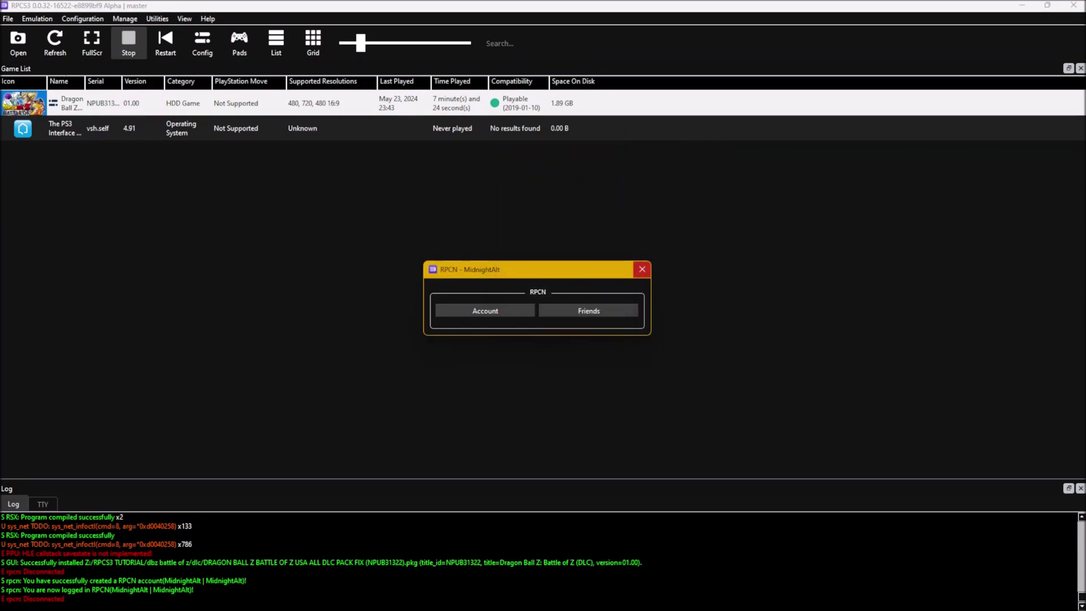
pyautogui.click(642, 269)
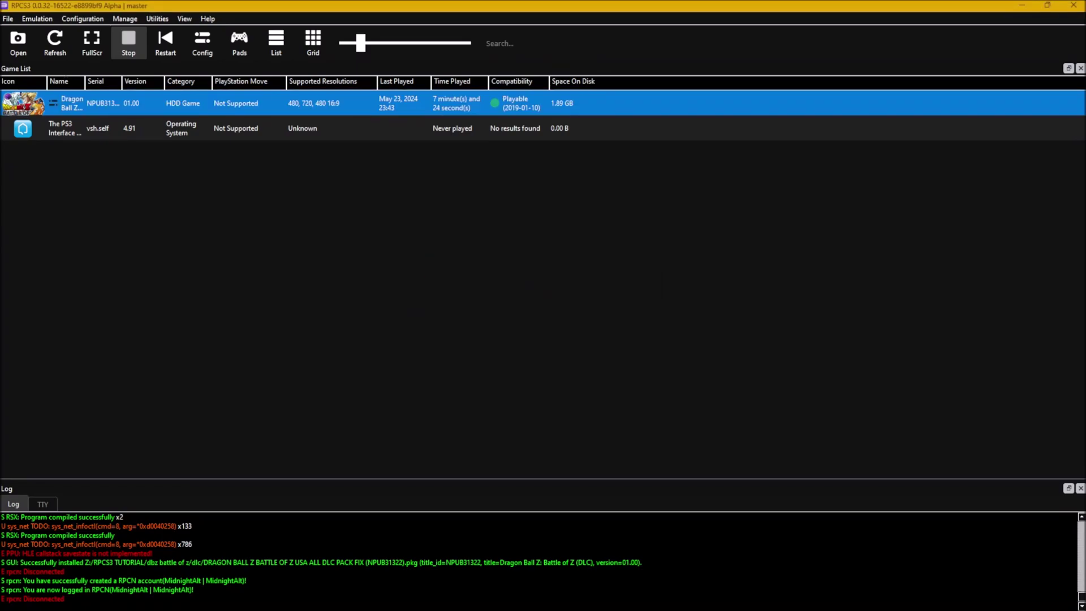
# Boot Battle of Z and allow RPCS3 through the firewall on both private and public networks
pyautogui.press('Return')
pyautogui.click(447, 340)
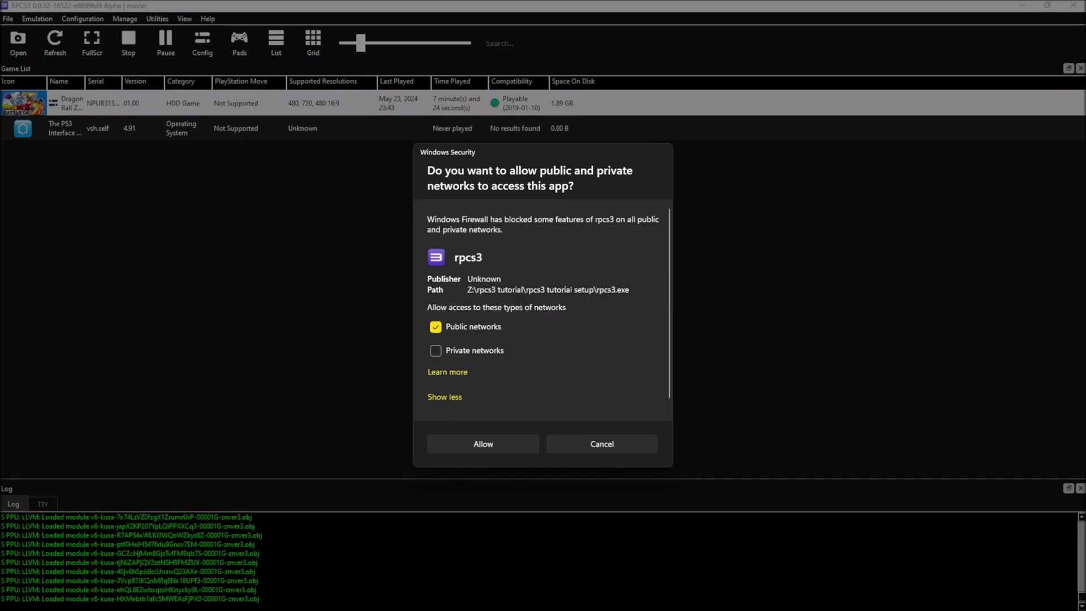
pyautogui.click(435, 350)
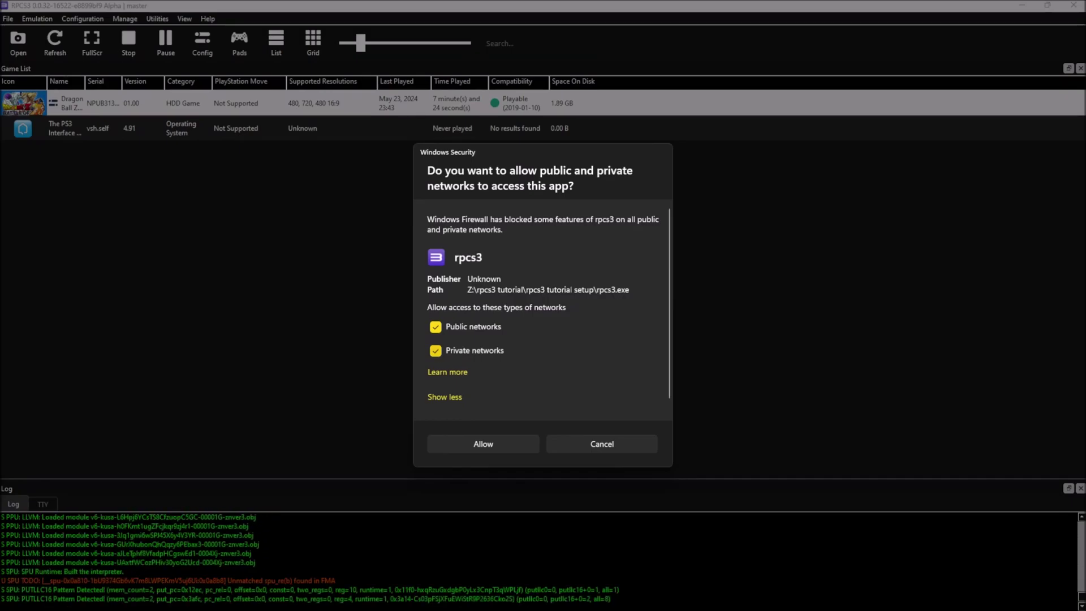
pyautogui.click(483, 444)
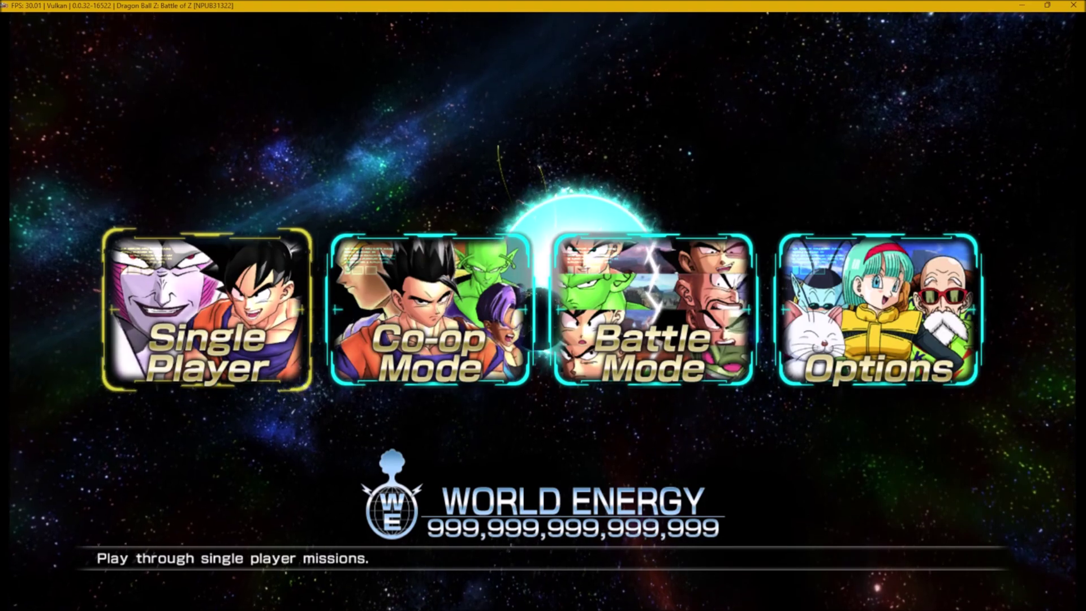
# Select Battle Mode on the main menu and enter online play
pyautogui.press('Right')
pyautogui.press('Right')
pyautogui.press('Left')
pyautogui.press('Left')
pyautogui.press('Right')
pyautogui.press('Right')
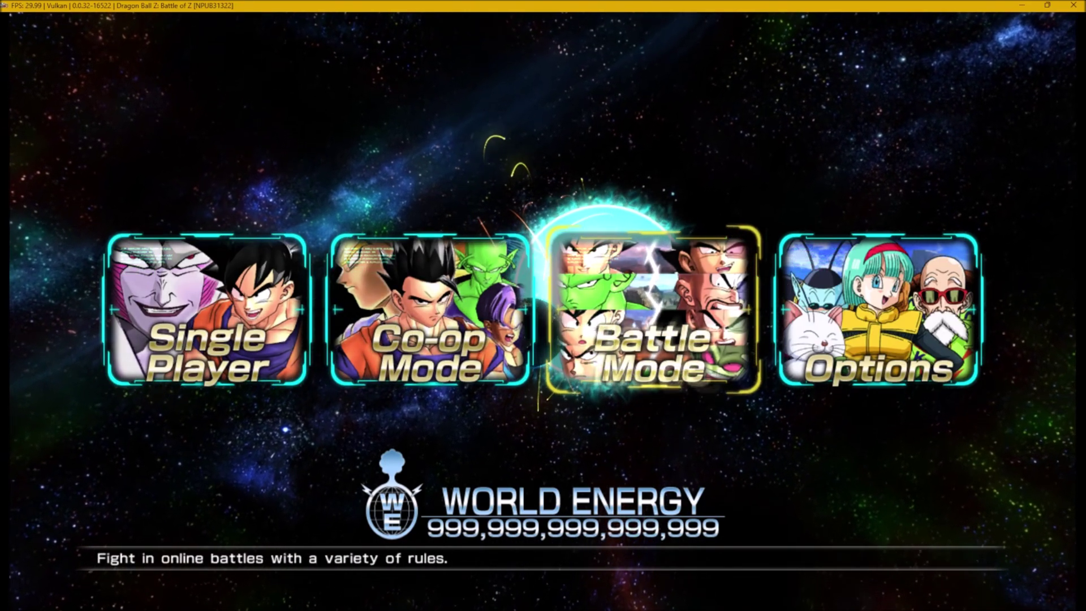
pyautogui.press('Left')
pyautogui.press('Right')
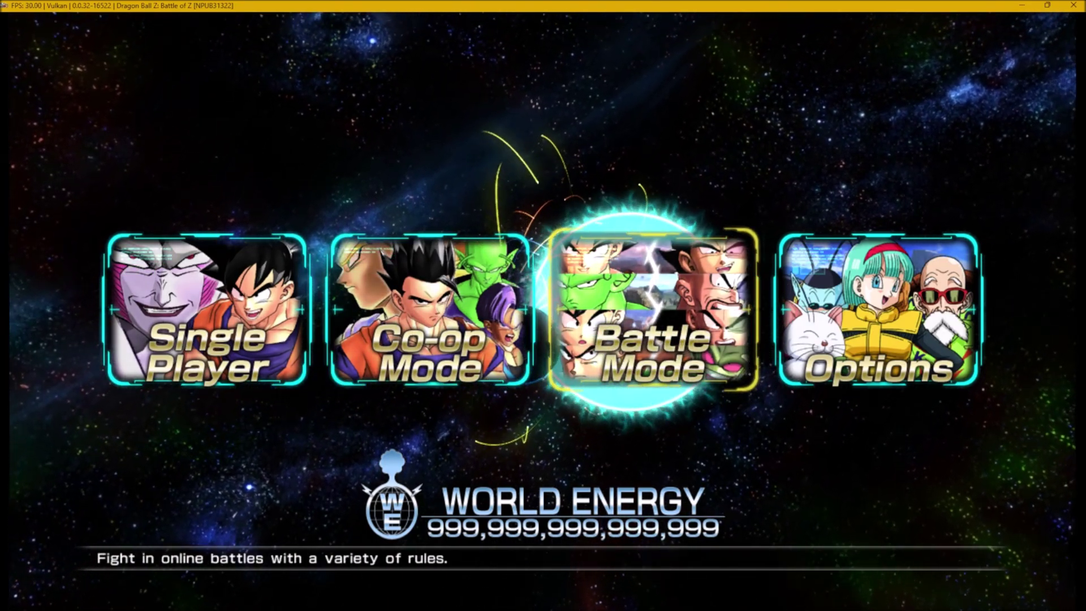
pyautogui.press('Return')
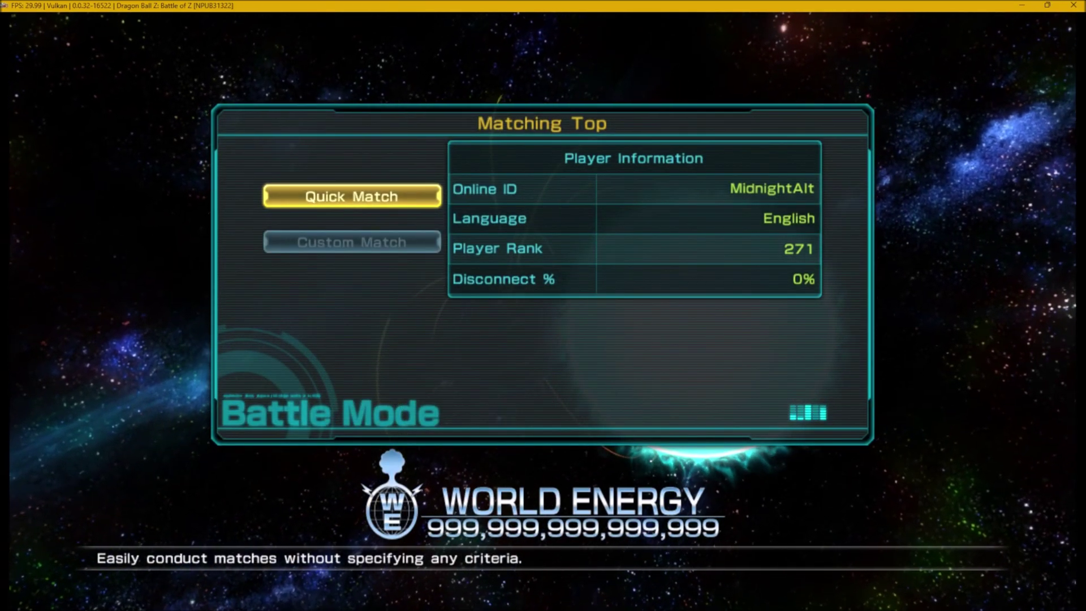
# Choose Quick Match to bring up the Normal Battle, 10-minute, 8-player rules
pyautogui.press('Down')
pyautogui.press('Up')
pyautogui.press('Down')
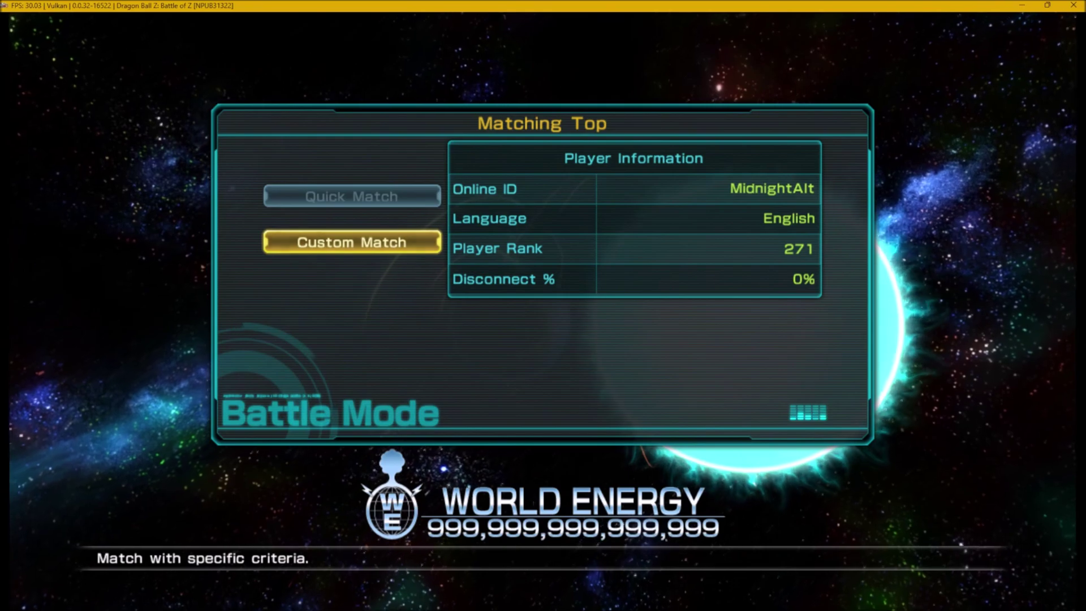
pyautogui.press('Up')
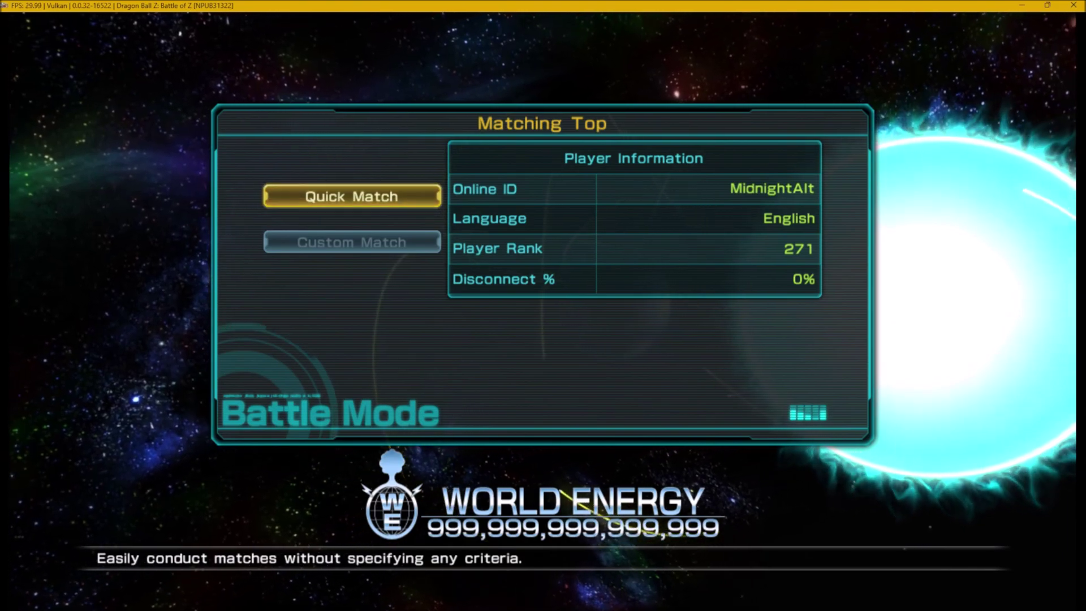
pyautogui.press('x')
pyautogui.press('x')
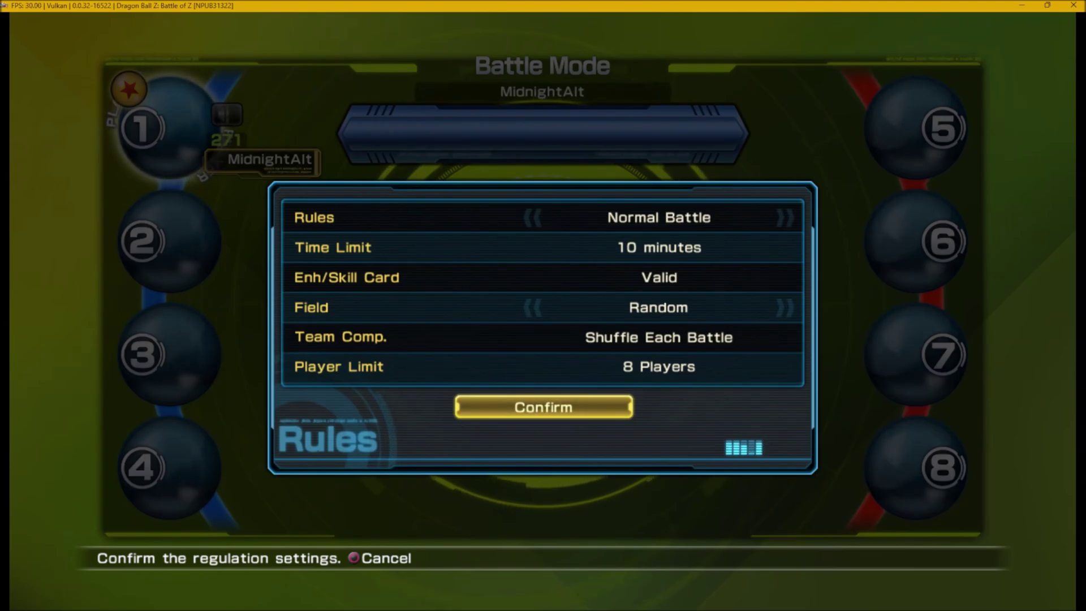
# Confirm the Normal Battle rules to host the room, then browse the player slots back to slot 1
pyautogui.press('x')
pyautogui.press('Up')
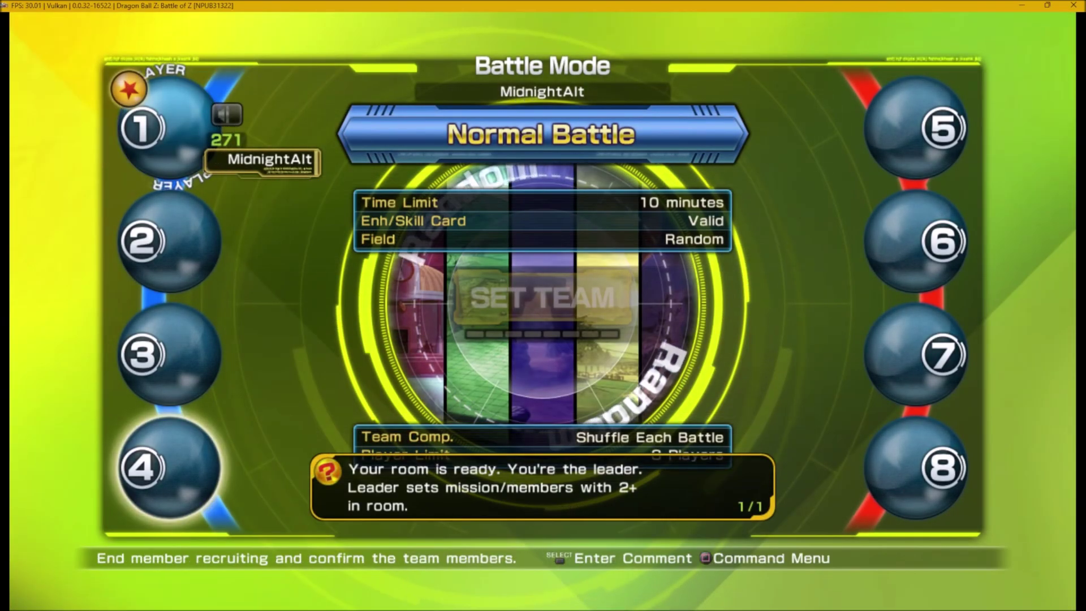
pyautogui.press('Down')
pyautogui.press('Down')
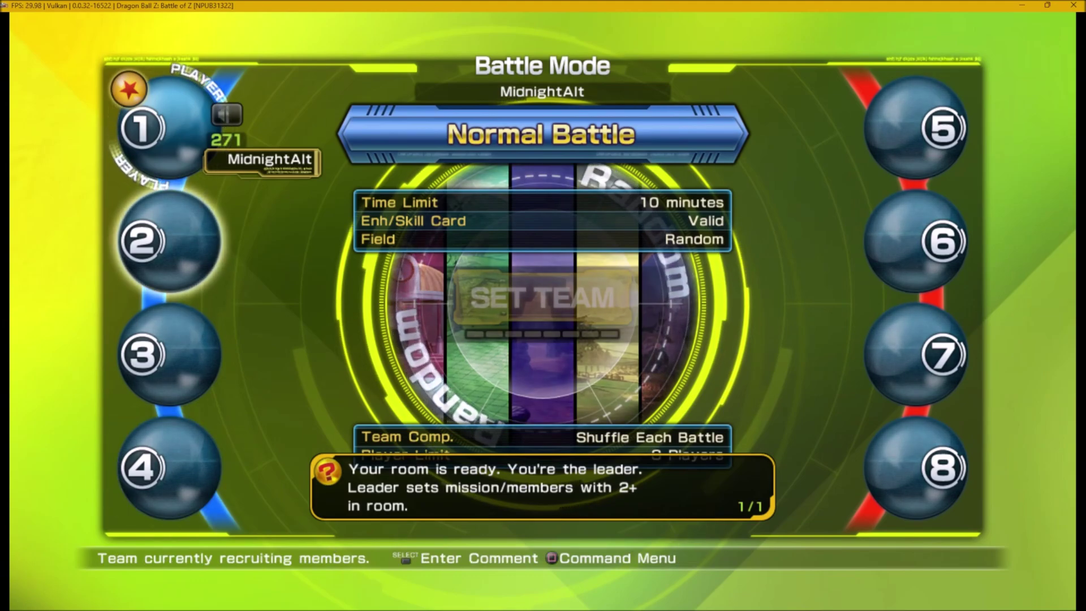
pyautogui.press('Up')
pyautogui.press('Down')
pyautogui.press('Up')
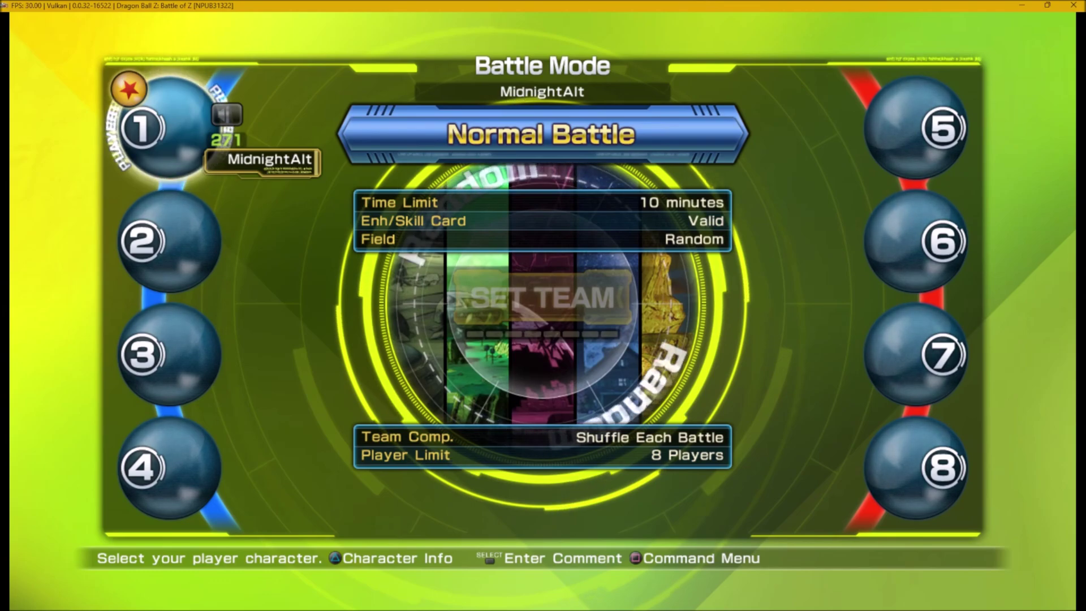
# Switch to the RPCS3 main window, select the Gundam game row, and nudge the window upward
pyautogui.hotkey('alt', 'Tab')
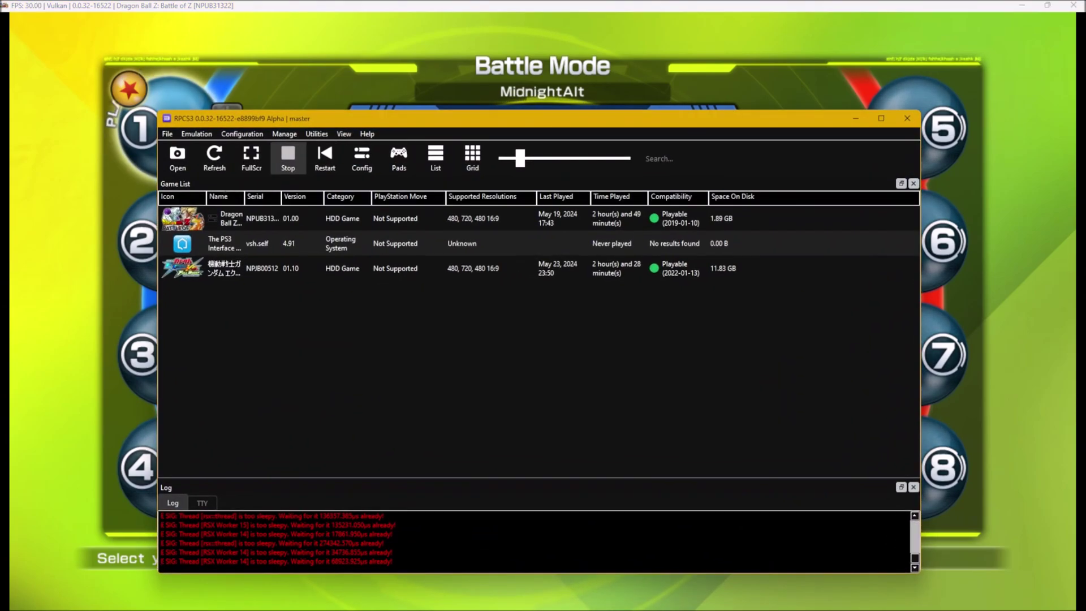
pyautogui.click(342, 269)
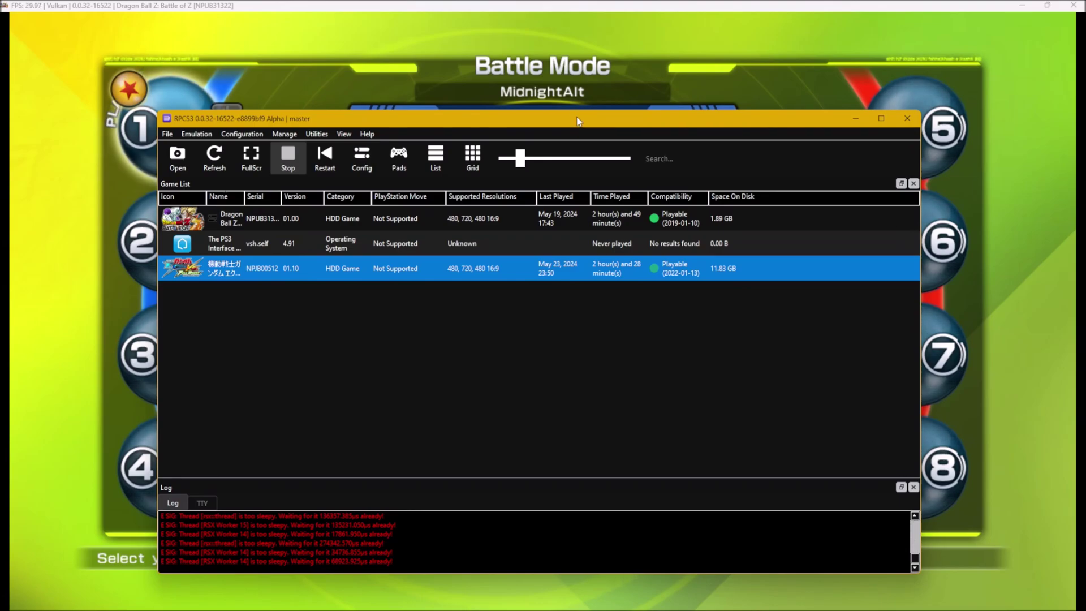
pyautogui.moveTo(577, 120); pyautogui.dragTo(593, 99)
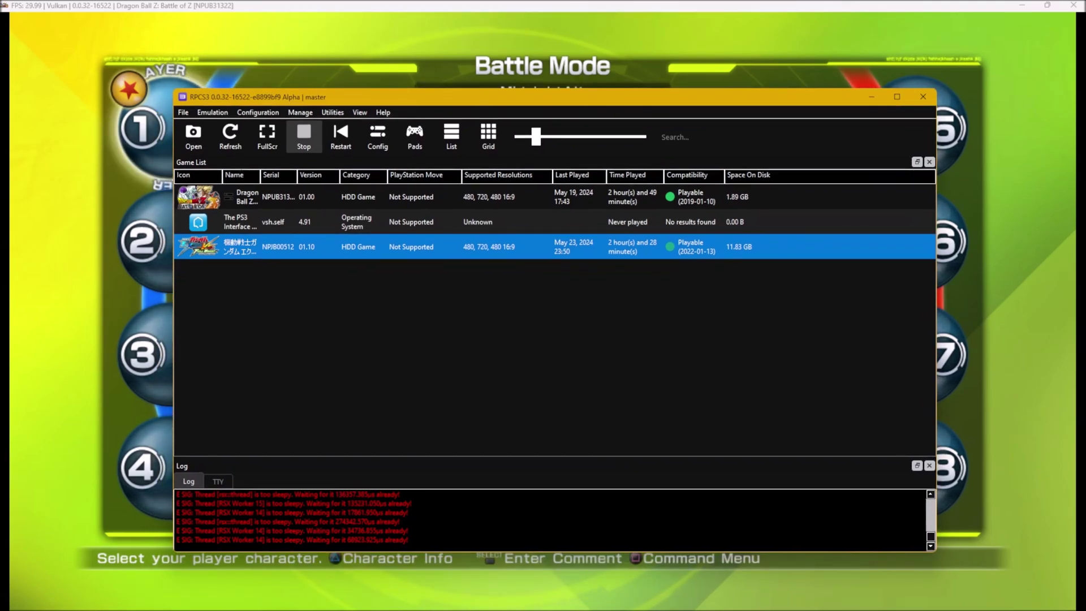